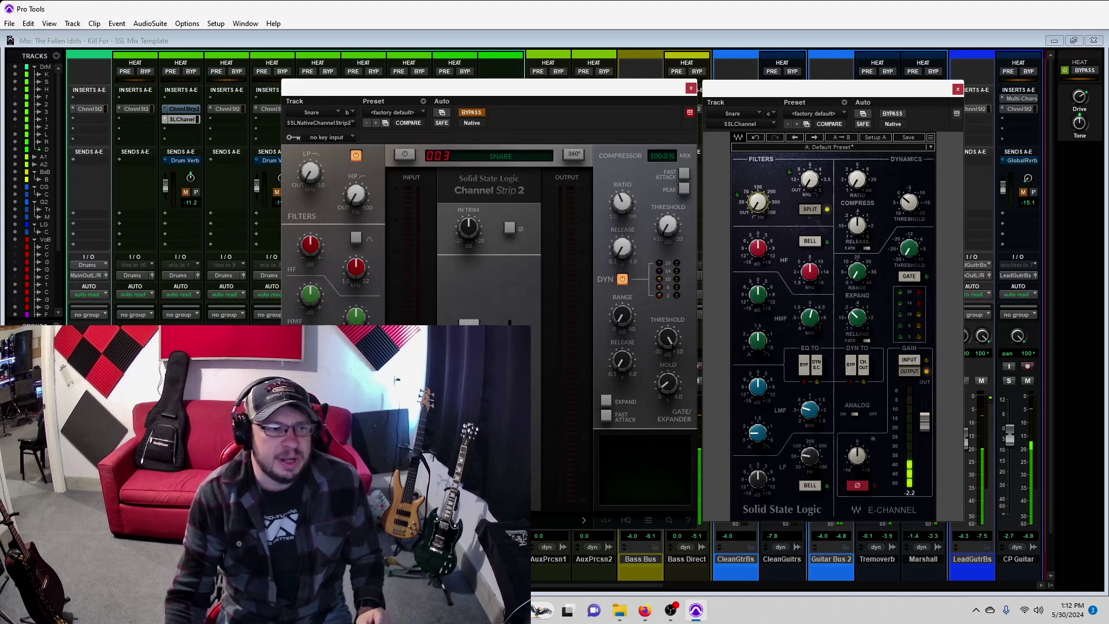
pyautogui.click(172, 381)
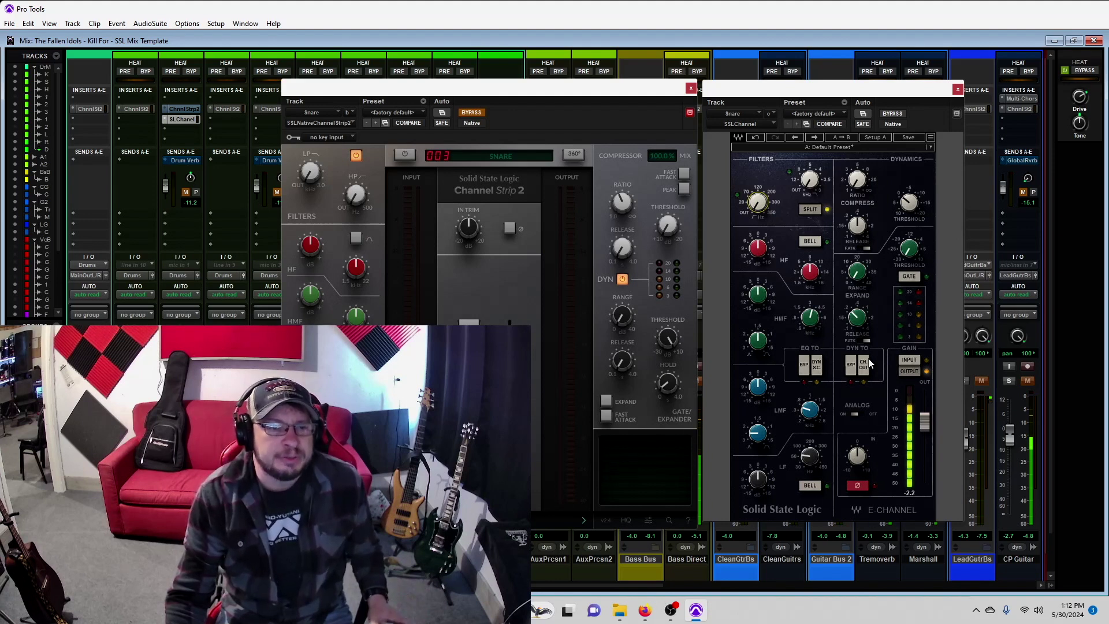
pyautogui.click(806, 212)
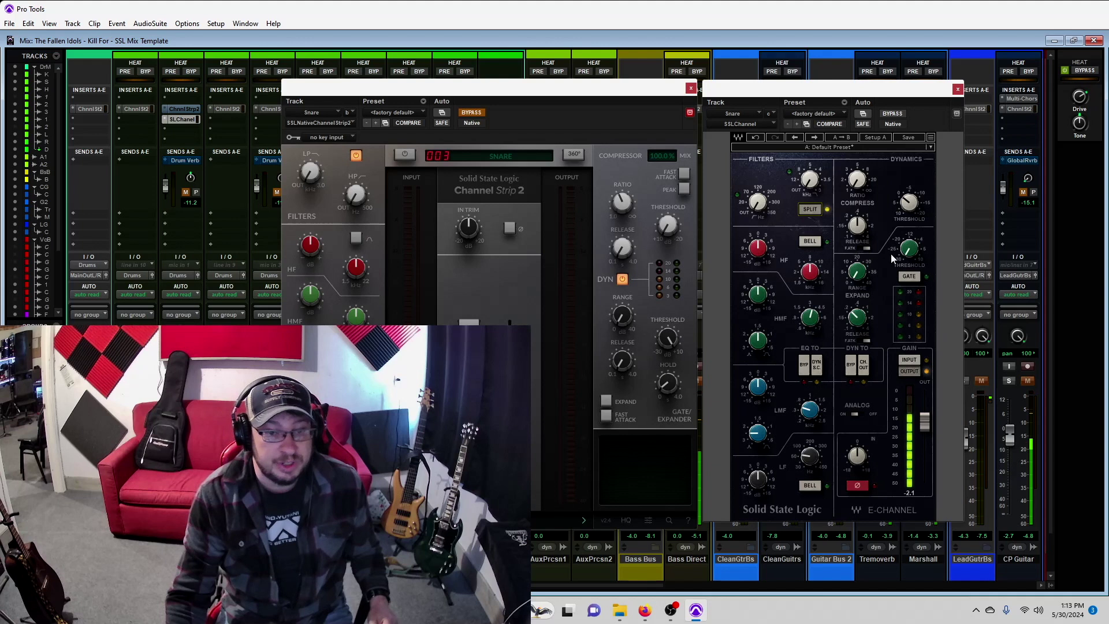
pyautogui.moveTo(615, 183)
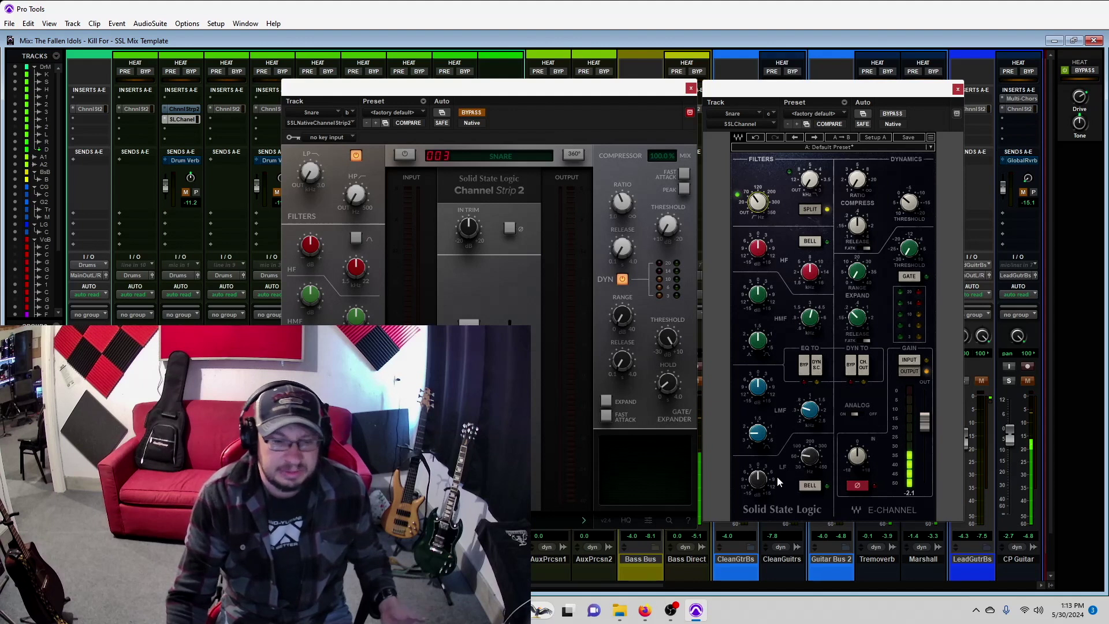
# Step: In the snare's SSL E-Channel, tune the LF band and boost it about 4.6 dB, high-pass at 83 Hz, and boost the low mids
pyautogui.moveTo(810, 465); pyautogui.dragTo(811, 459)
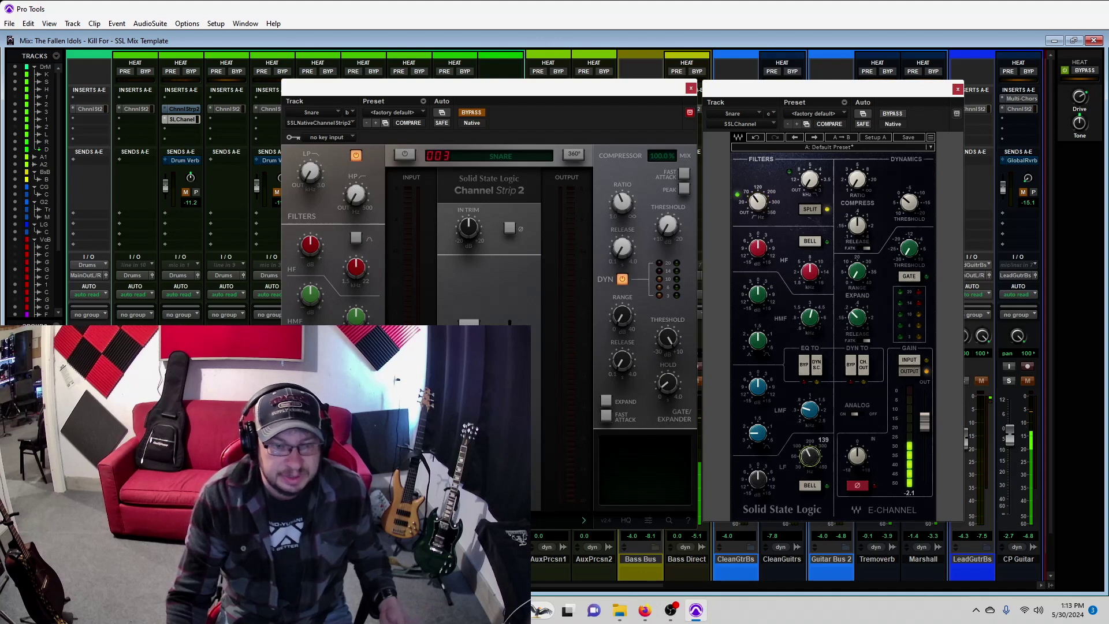
pyautogui.moveTo(761, 487); pyautogui.dragTo(761, 482)
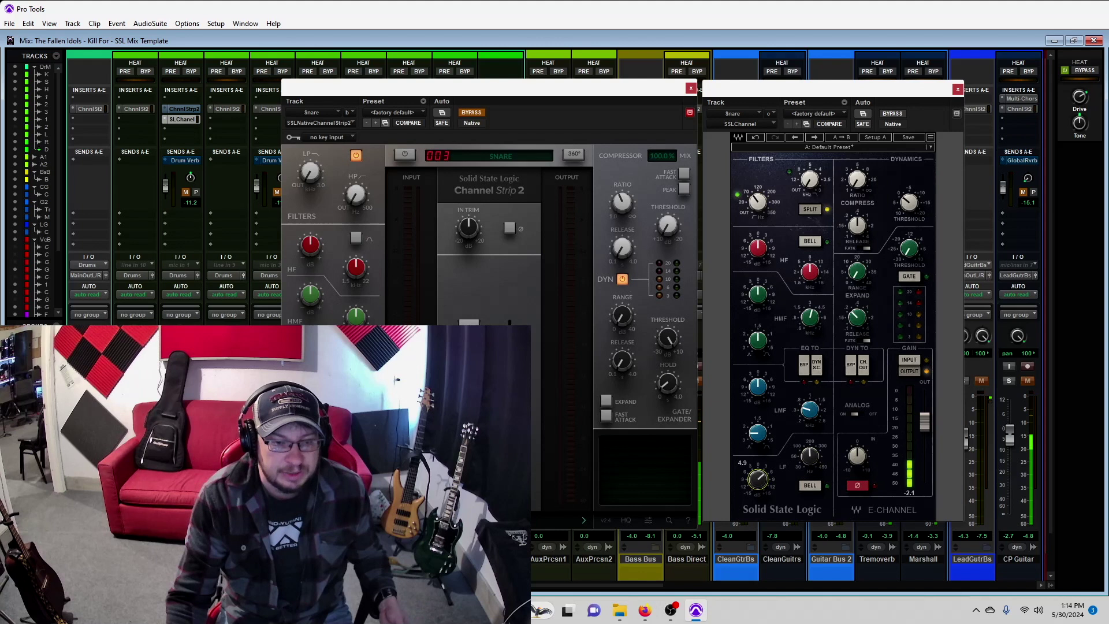
pyautogui.scroll(4, 759, 479)
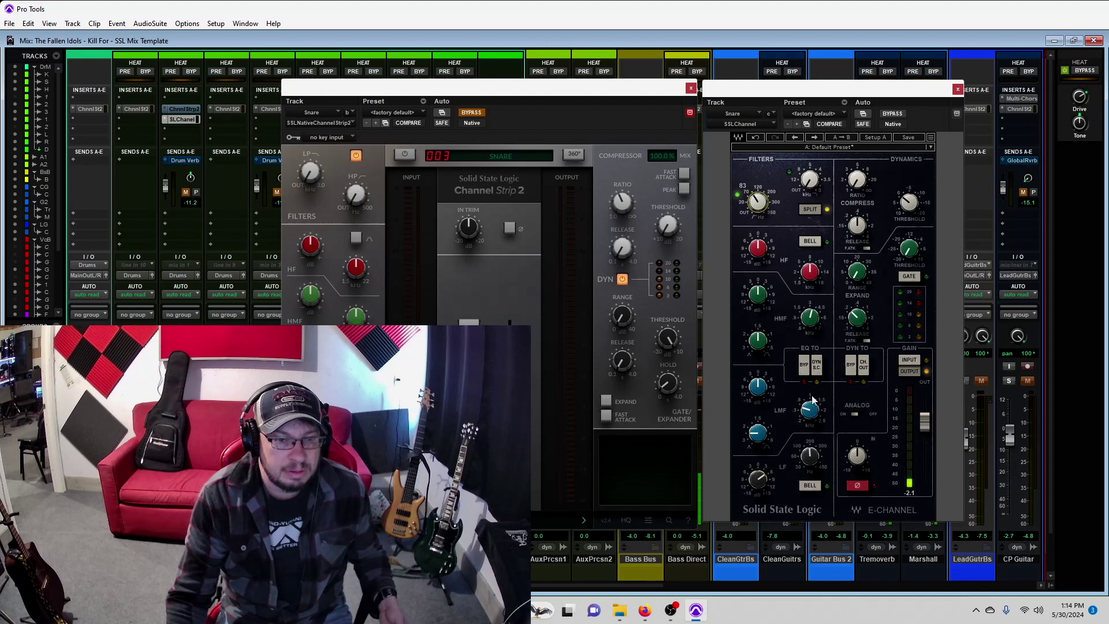
pyautogui.moveTo(758, 478); pyautogui.dragTo(761, 485)
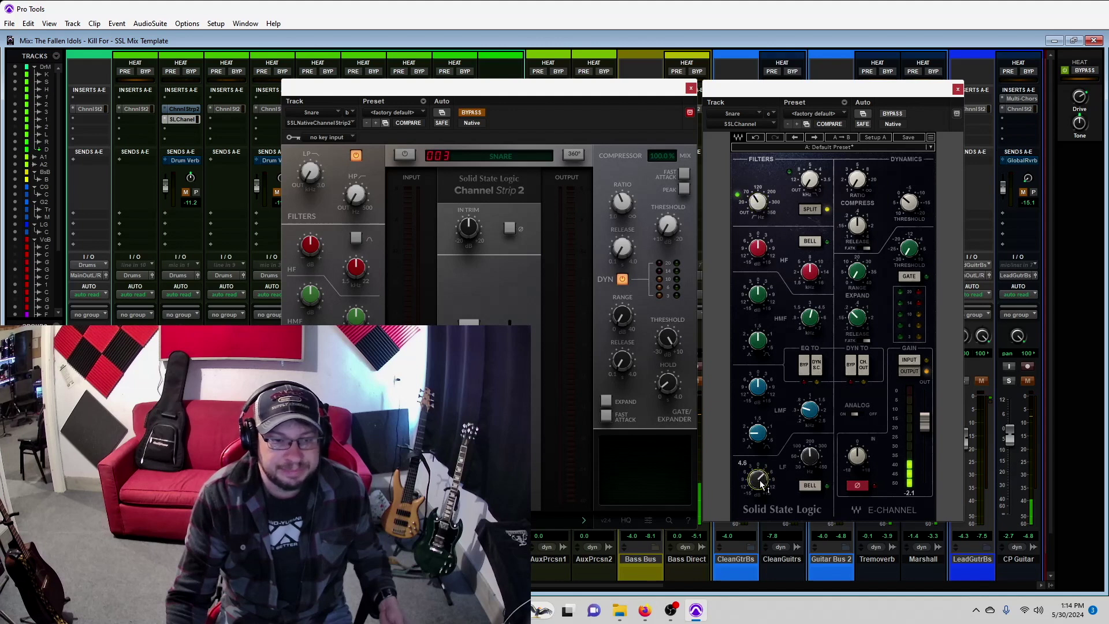
pyautogui.moveTo(810, 413); pyautogui.dragTo(758, 370)
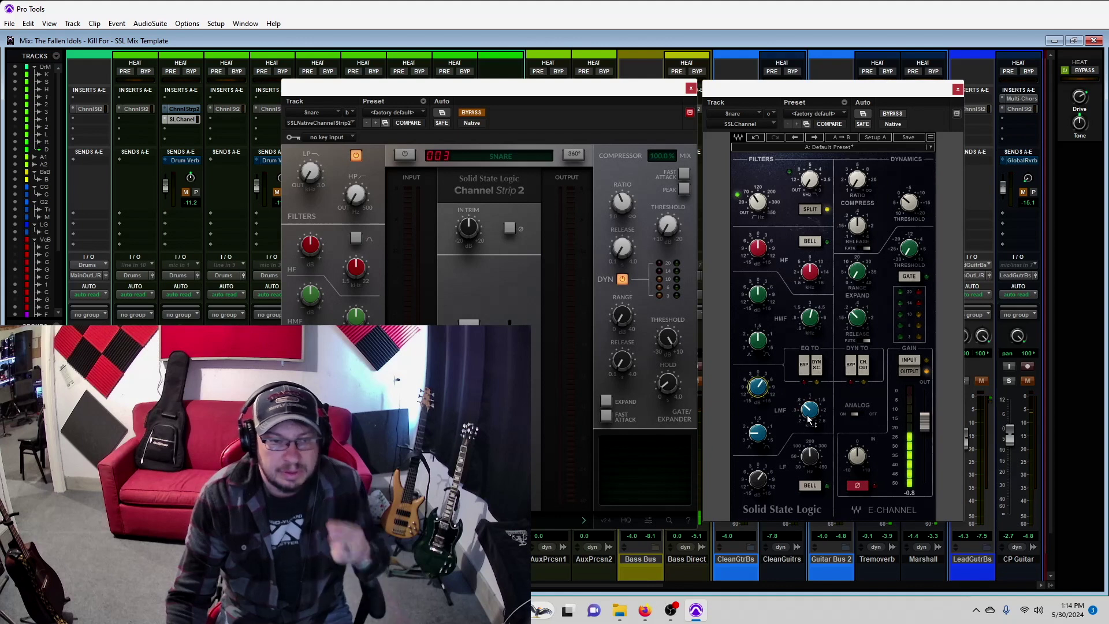
# Step: Cut the snare's high-mid band by about 2 dB around 2.33 kHz and boost its HF band by about 3.1 dB
pyautogui.moveTo(758, 293); pyautogui.dragTo(758, 298)
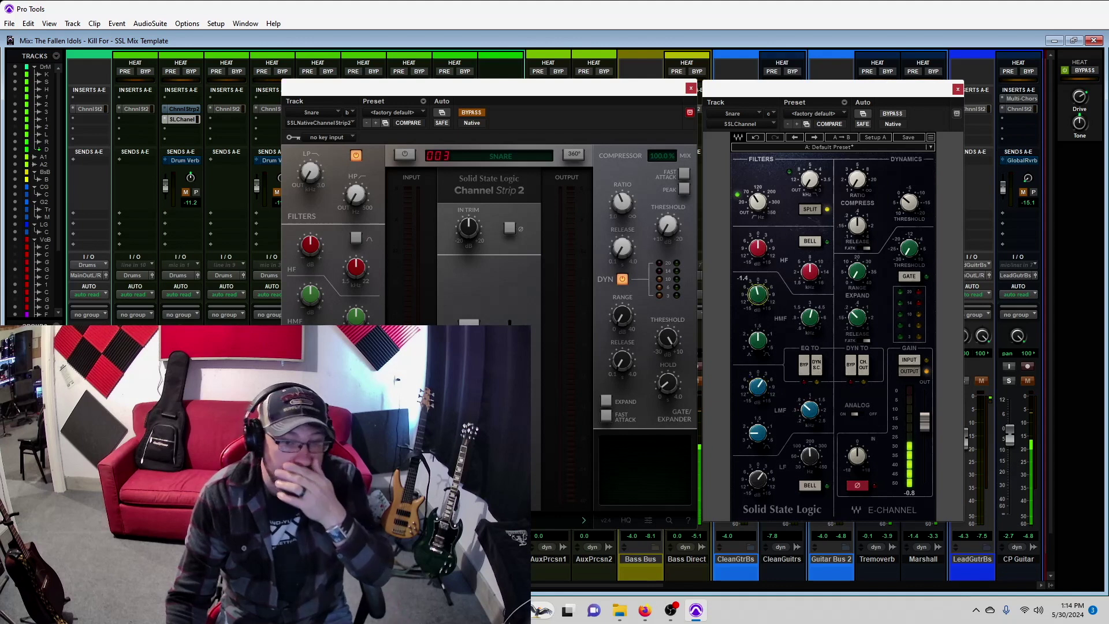
pyautogui.click(809, 316)
pyautogui.moveTo(810, 317); pyautogui.dragTo(810, 319)
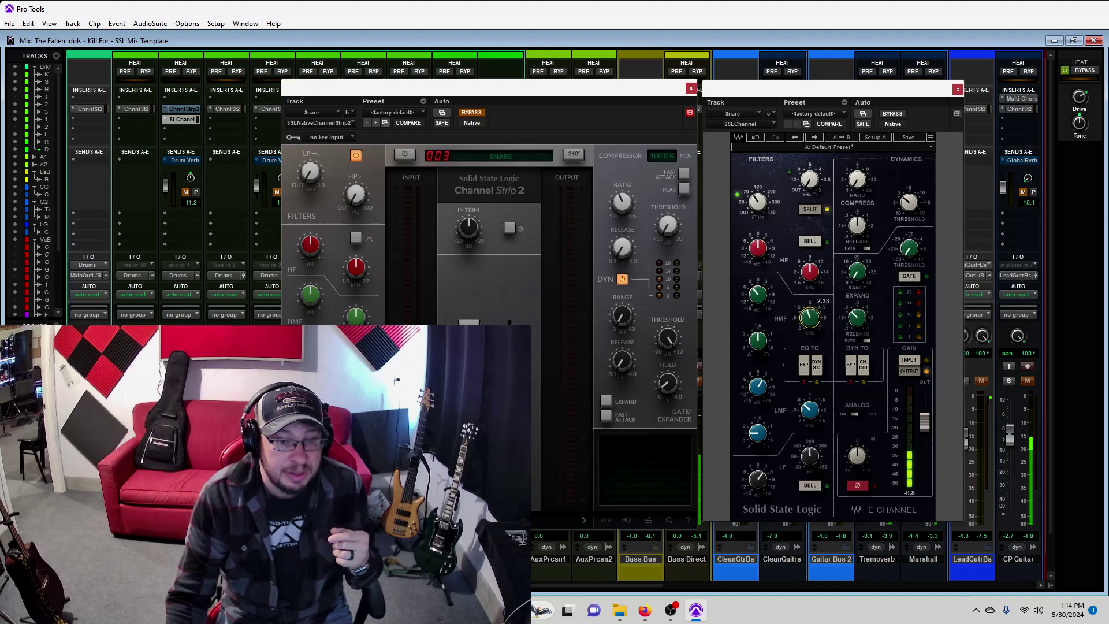
pyautogui.moveTo(759, 294); pyautogui.dragTo(759, 306)
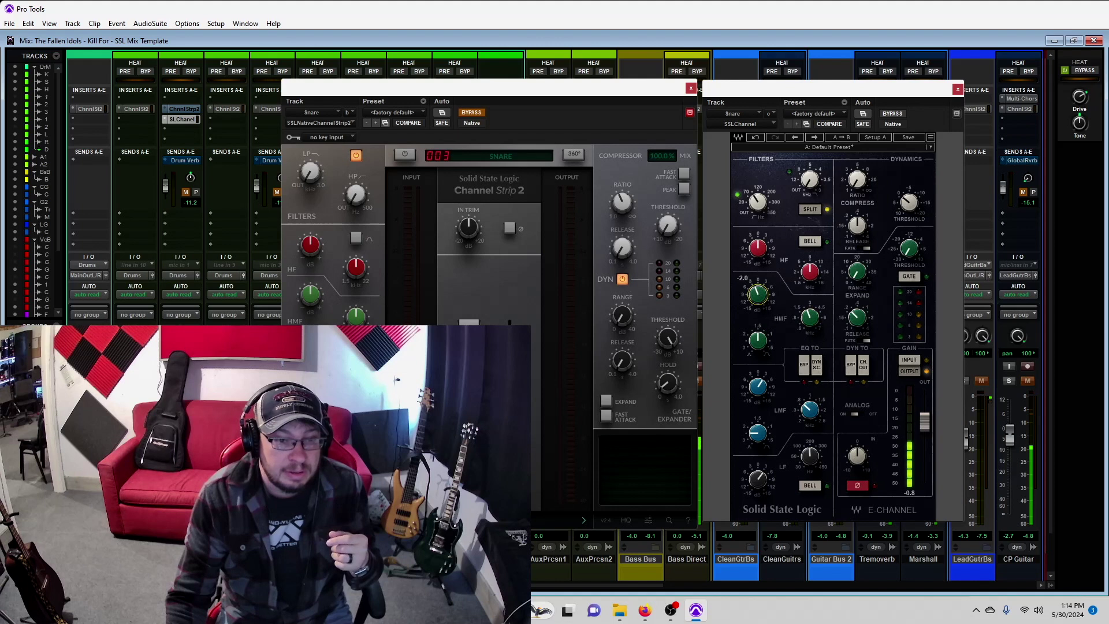
pyautogui.moveTo(761, 253); pyautogui.dragTo(759, 260)
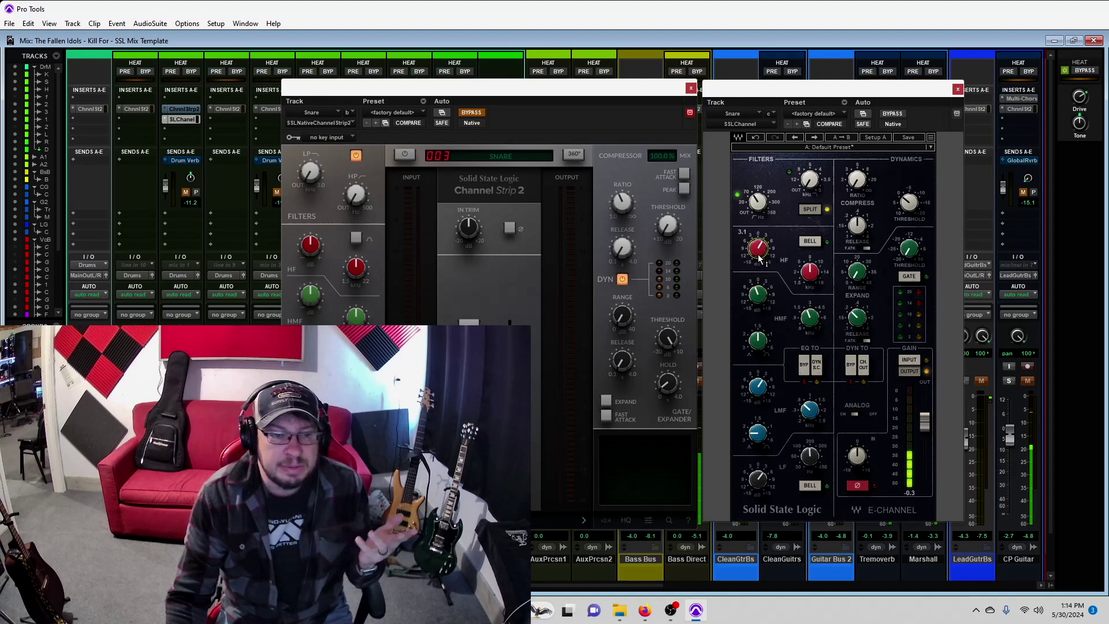
# Step: Compress the snare at a ratio of about 2.4, adjusting the threshold and release and lowering the output gain to compensate
pyautogui.moveTo(856, 179); pyautogui.dragTo(857, 180)
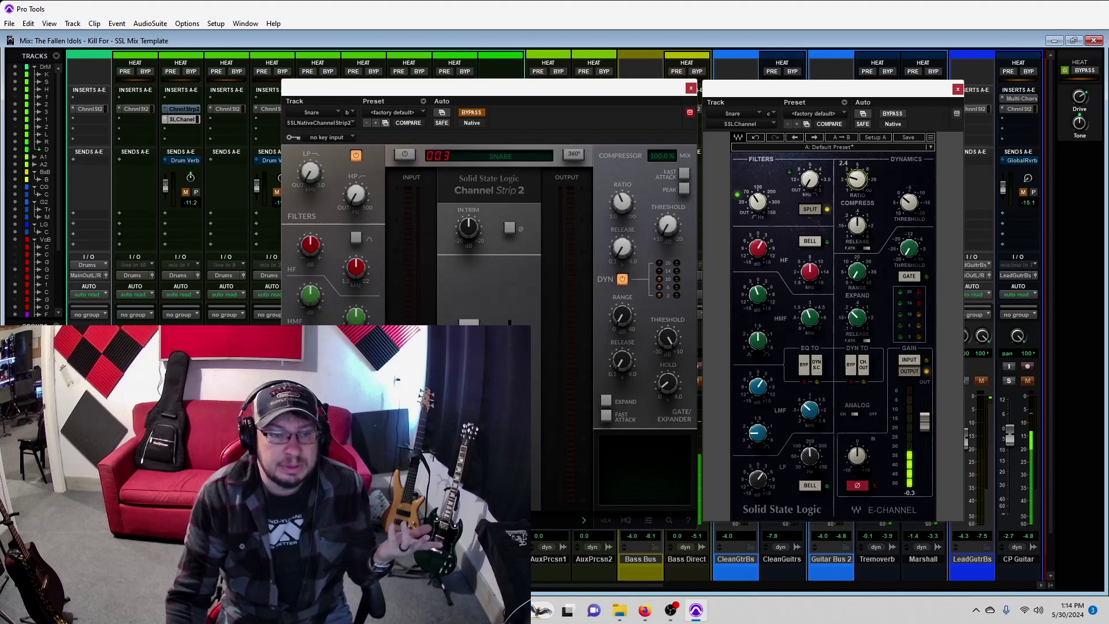
pyautogui.click(910, 204)
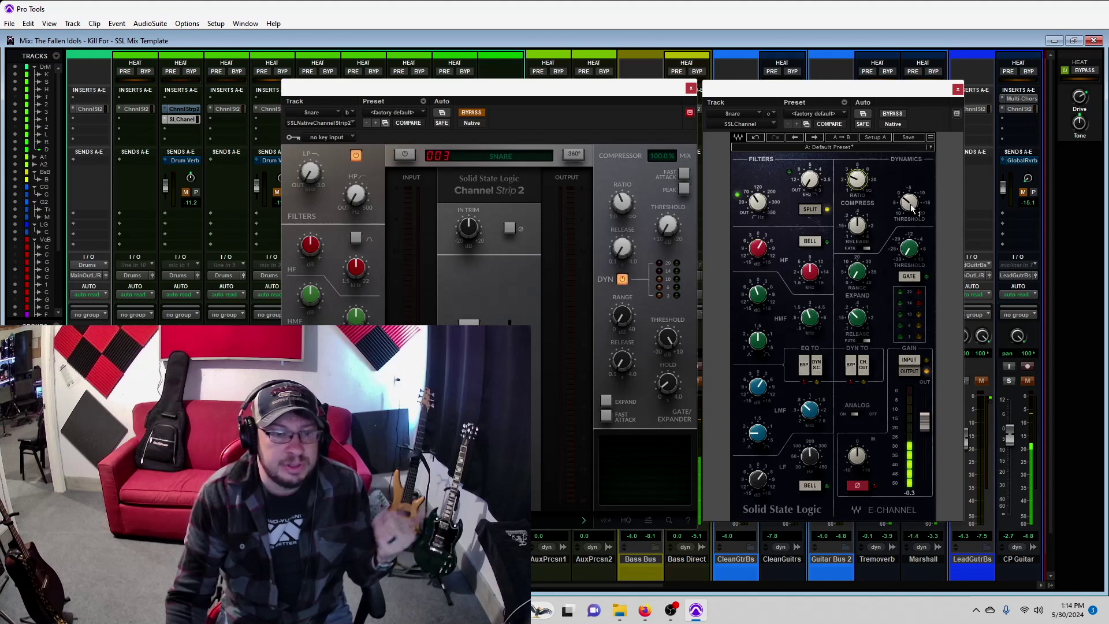
pyautogui.moveTo(910, 204)
pyautogui.mouseDown()
pyautogui.moveTo(910, 221)
pyautogui.moveTo(911, 206)
pyautogui.mouseUp()
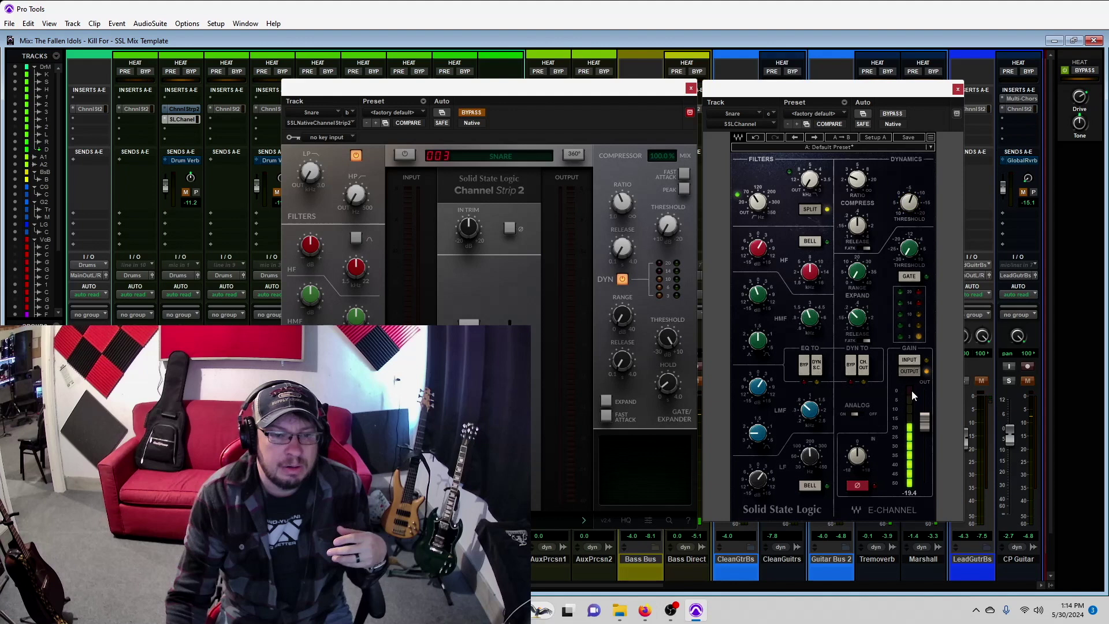
pyautogui.moveTo(927, 423); pyautogui.dragTo(927, 426)
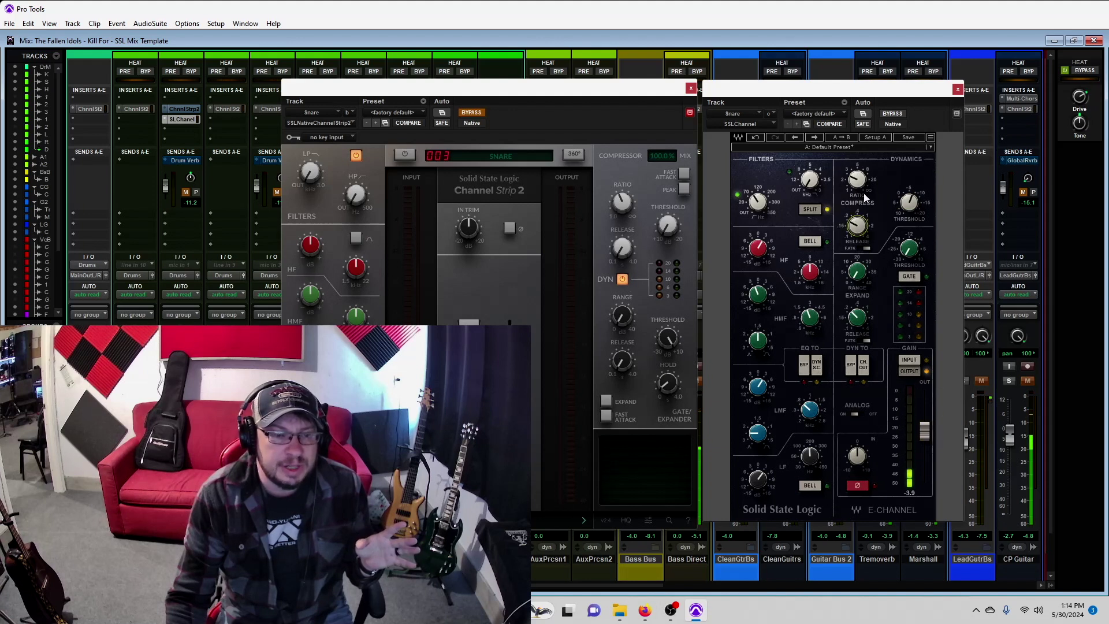
pyautogui.moveTo(860, 229); pyautogui.dragTo(860, 223)
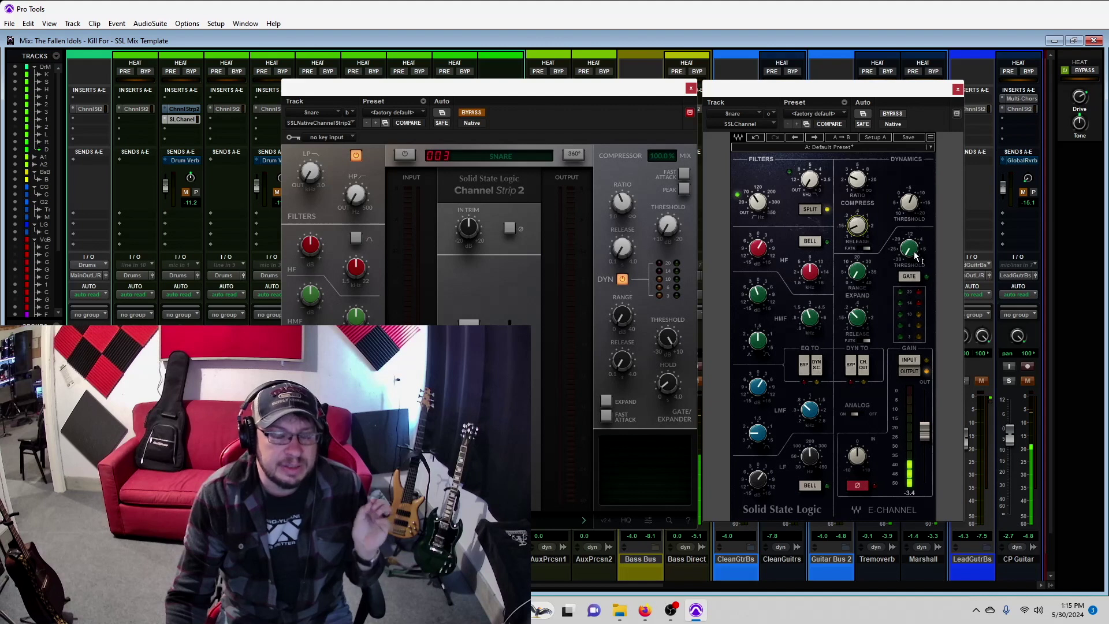
# Step: Gate the snare by adjusting the expander's range, threshold and release, and close the E-Channel plug-in
pyautogui.moveTo(857, 272); pyautogui.dragTo(856, 257)
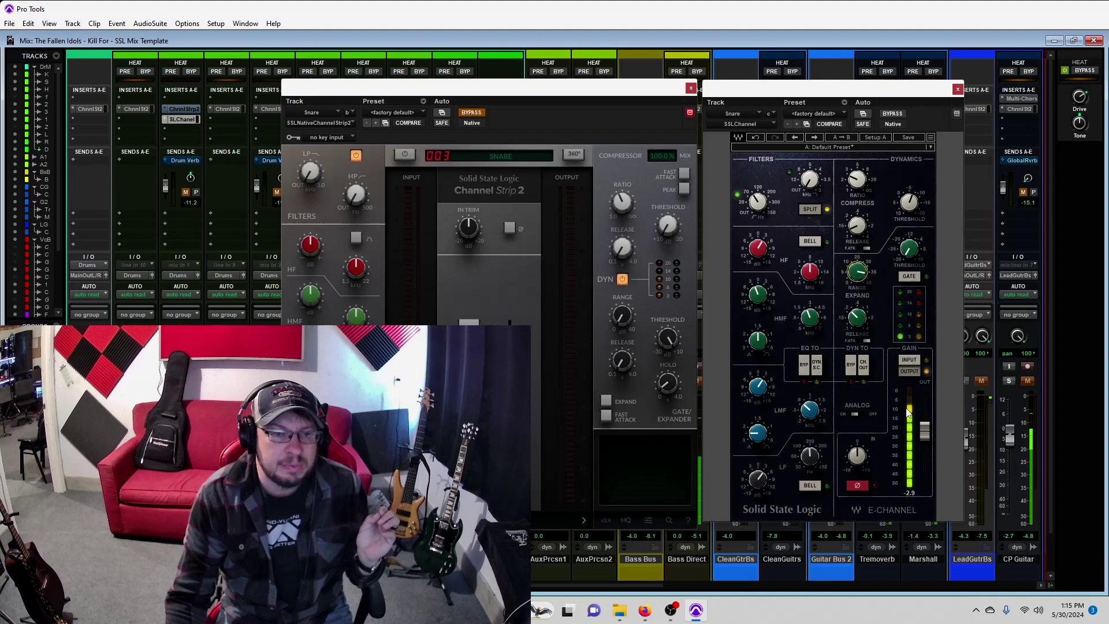
pyautogui.moveTo(908, 250); pyautogui.dragTo(908, 265)
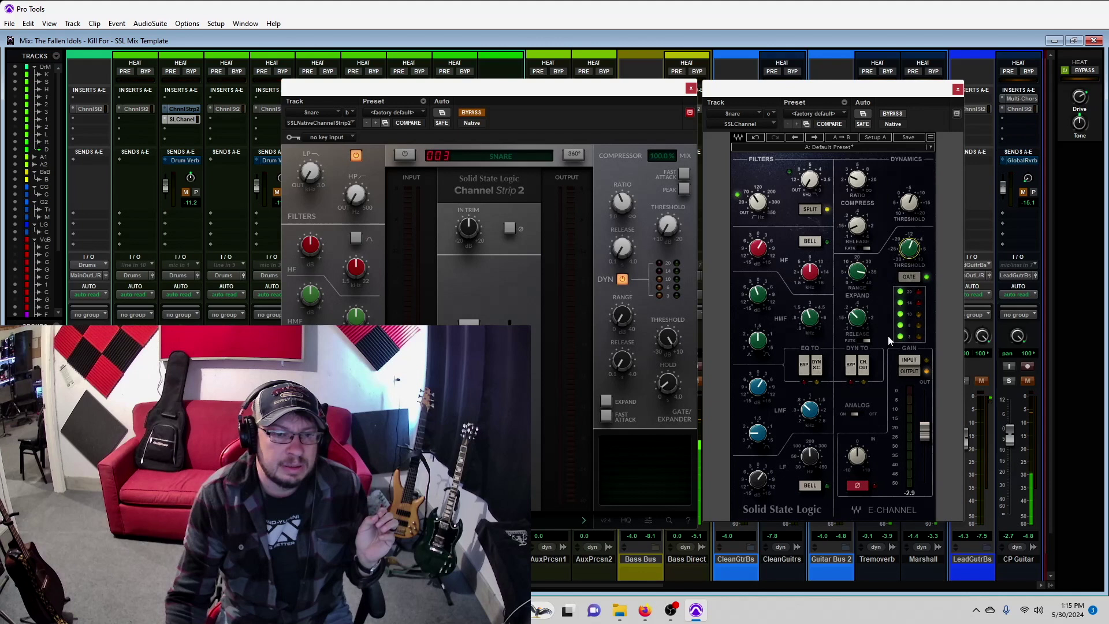
pyautogui.moveTo(857, 316)
pyautogui.mouseDown()
pyautogui.moveTo(860, 347)
pyautogui.moveTo(858, 322)
pyautogui.mouseUp()
pyautogui.moveTo(912, 252); pyautogui.dragTo(912, 250)
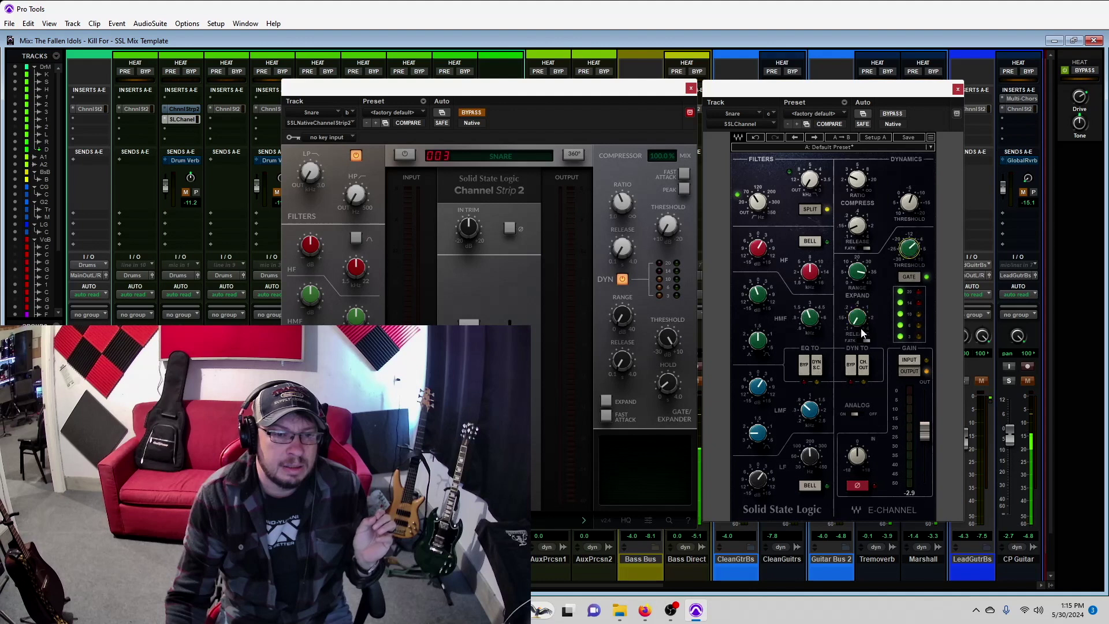
pyautogui.moveTo(910, 249); pyautogui.dragTo(910, 250)
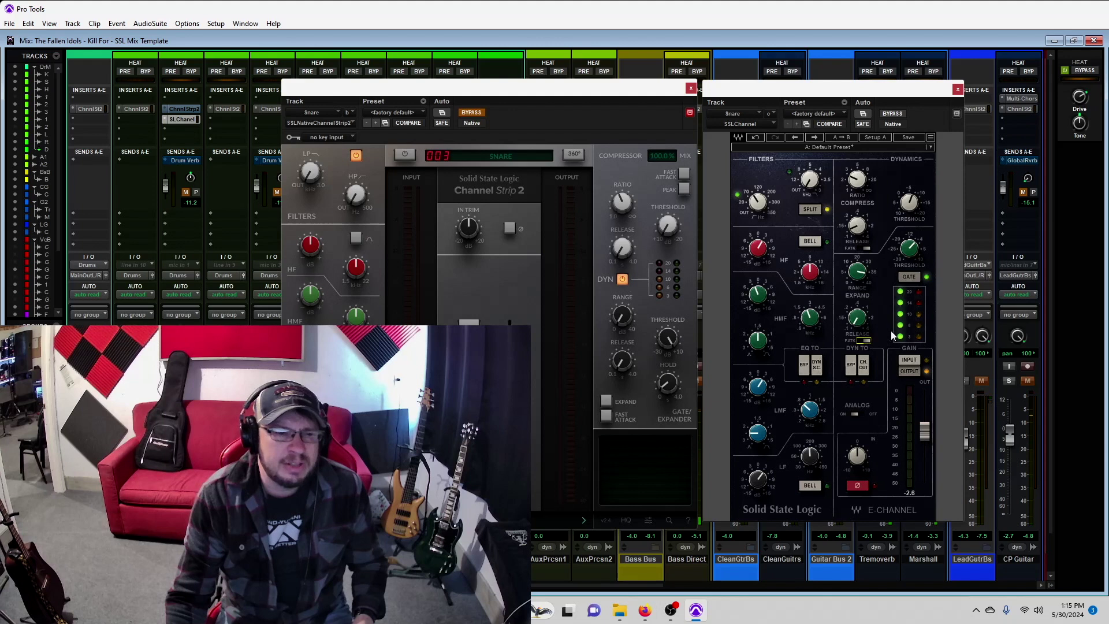
pyautogui.moveTo(909, 248); pyautogui.dragTo(909, 245)
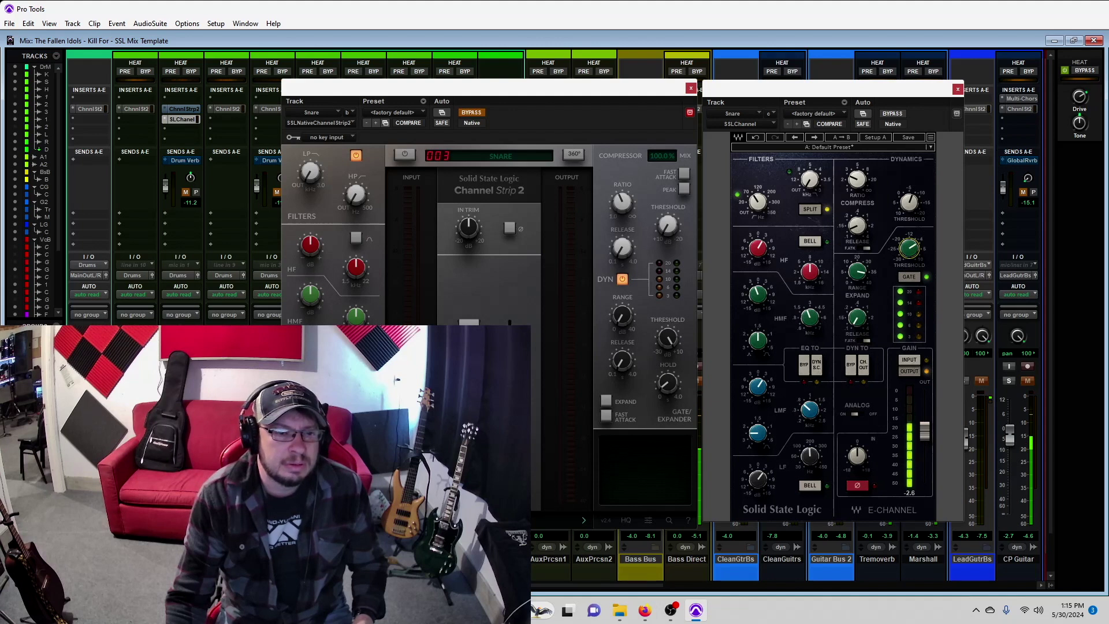
pyautogui.click(926, 434)
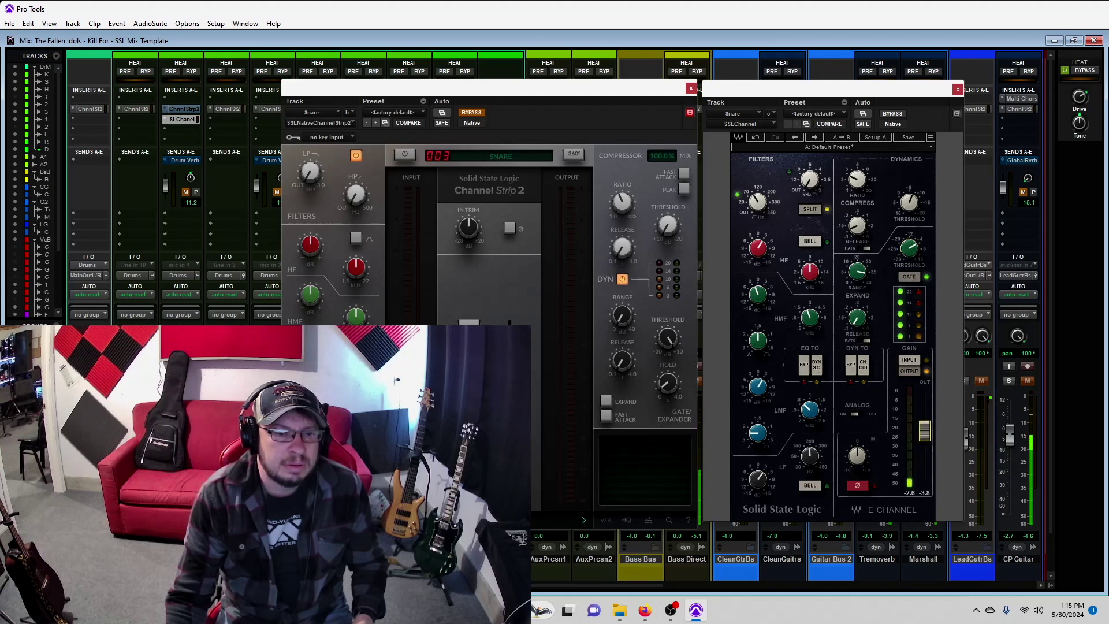
pyautogui.click(958, 89)
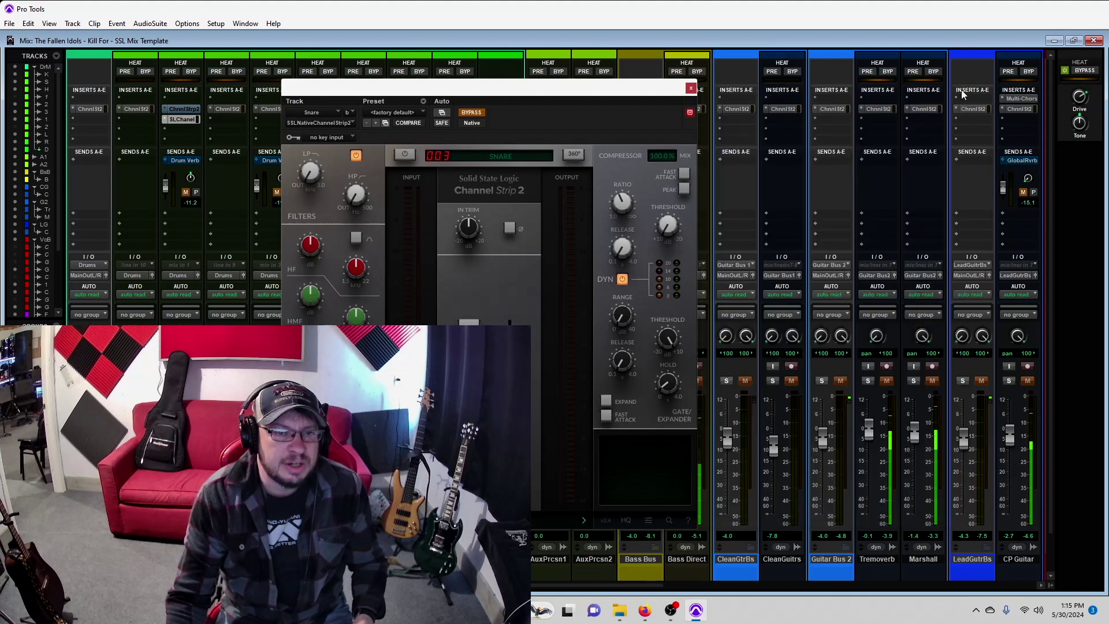
# Step: Invert the polarity of the right and left overheads in their Channel Strip 2 plug-ins
pyautogui.moveTo(634, 92); pyautogui.dragTo(961, 77)
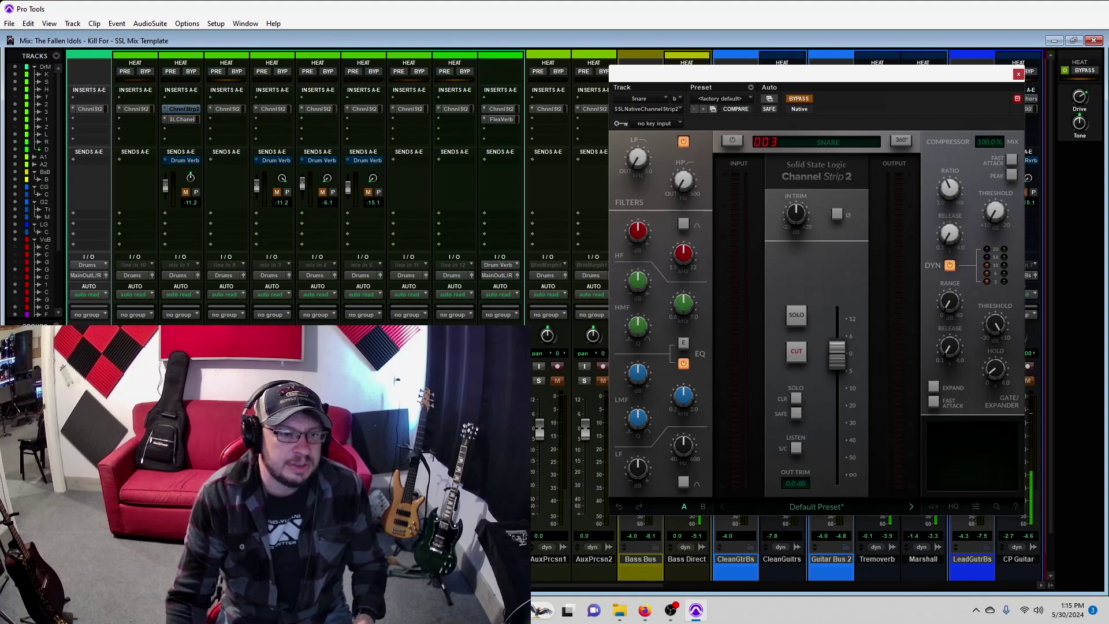
pyautogui.click(456, 109)
pyautogui.click(836, 214)
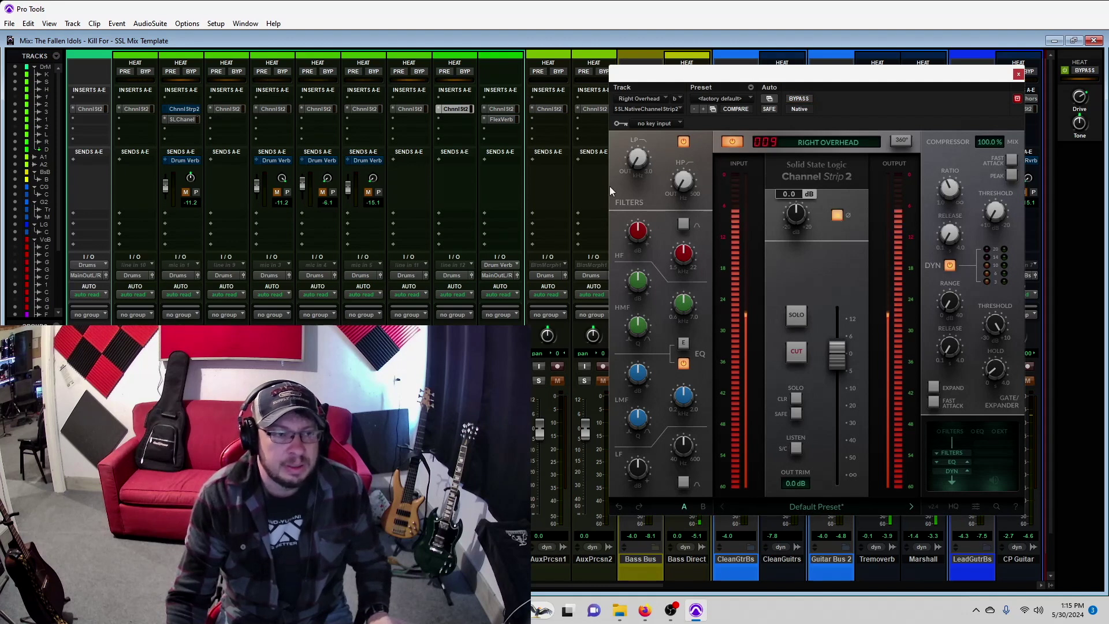
pyautogui.click(408, 109)
pyautogui.click(836, 215)
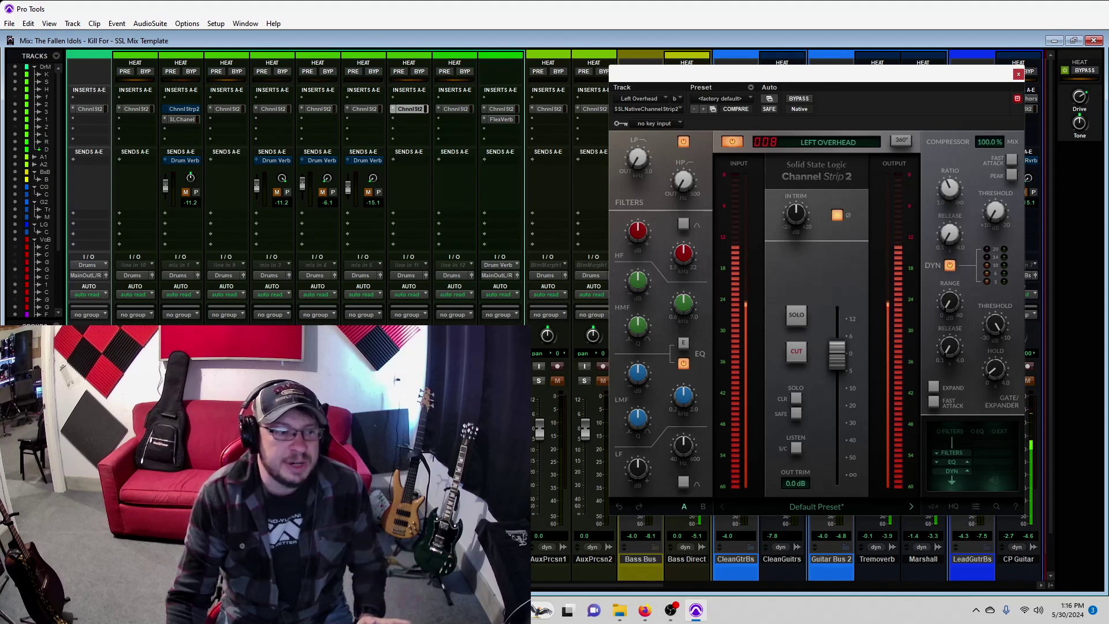
pyautogui.click(1017, 75)
# Step: Solo the Tremoverb guitar track, cut its LF band and raise the high-pass filter in Channel Strip 2
pyautogui.moveTo(570, 586); pyautogui.dragTo(758, 597)
pyautogui.click(593, 381)
pyautogui.click(609, 111)
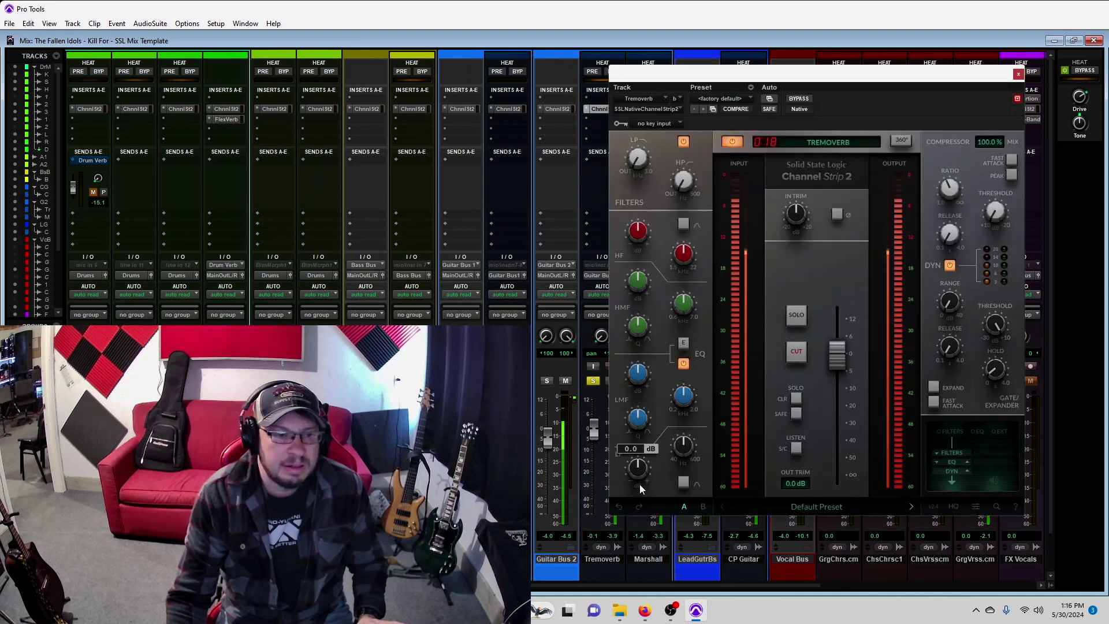
pyautogui.moveTo(642, 472)
pyautogui.mouseDown()
pyautogui.moveTo(641, 500)
pyautogui.moveTo(642, 489)
pyautogui.mouseUp()
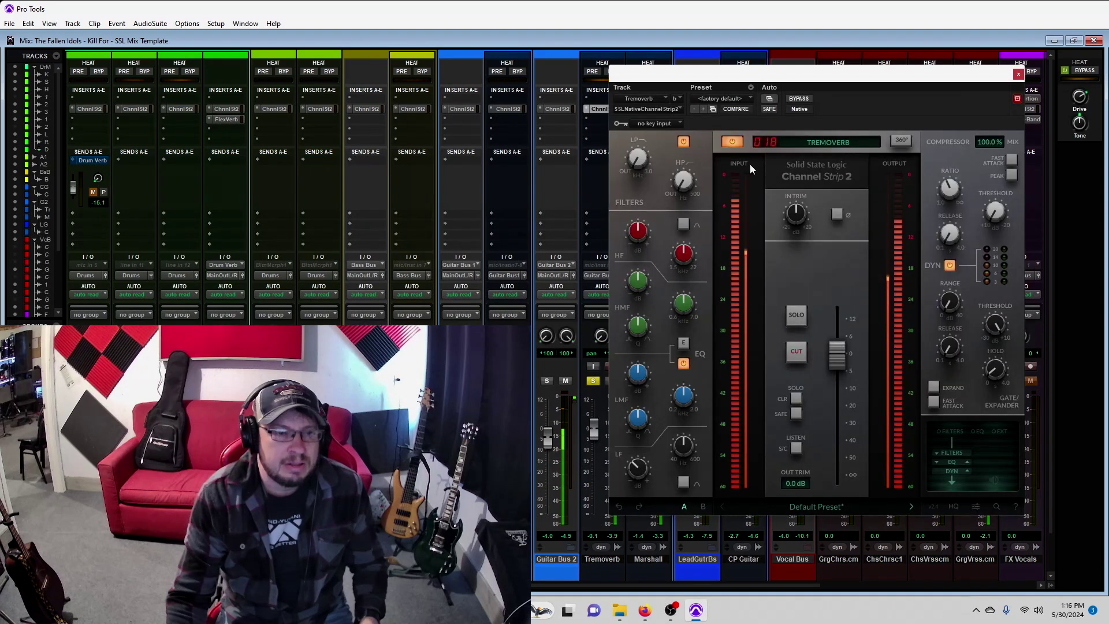
pyautogui.moveTo(685, 180); pyautogui.dragTo(705, 119)
pyautogui.click(1018, 74)
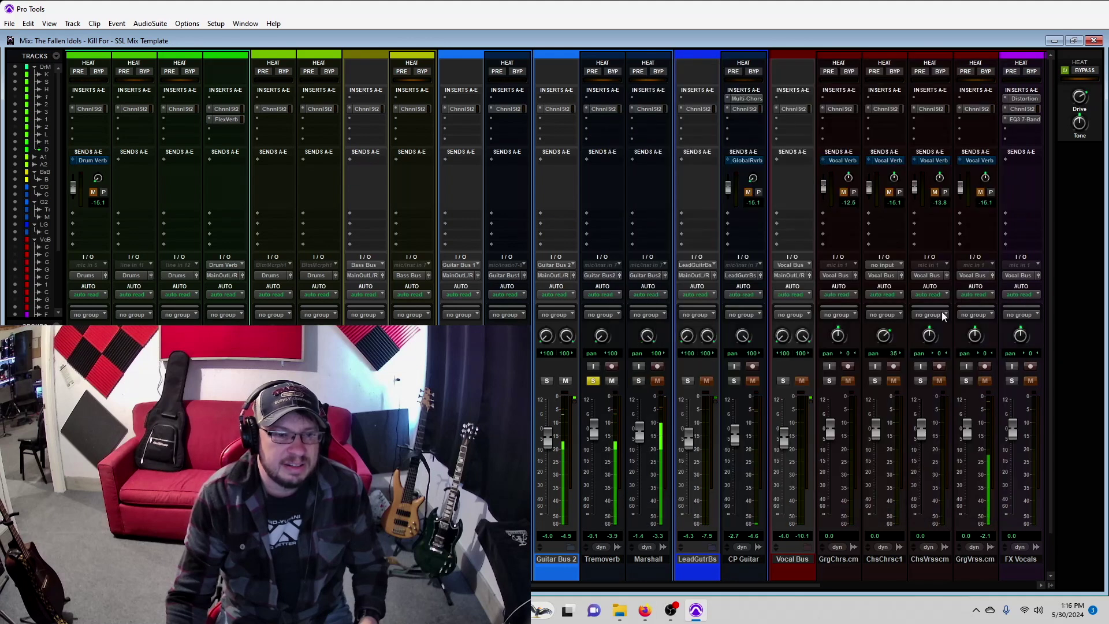
# Step: Switch the solo from Tremoverb to Marshall, cut the Marshall's LF band by about 6.1 dB and engage its high-pass filter
pyautogui.click(638, 381)
pyautogui.click(592, 381)
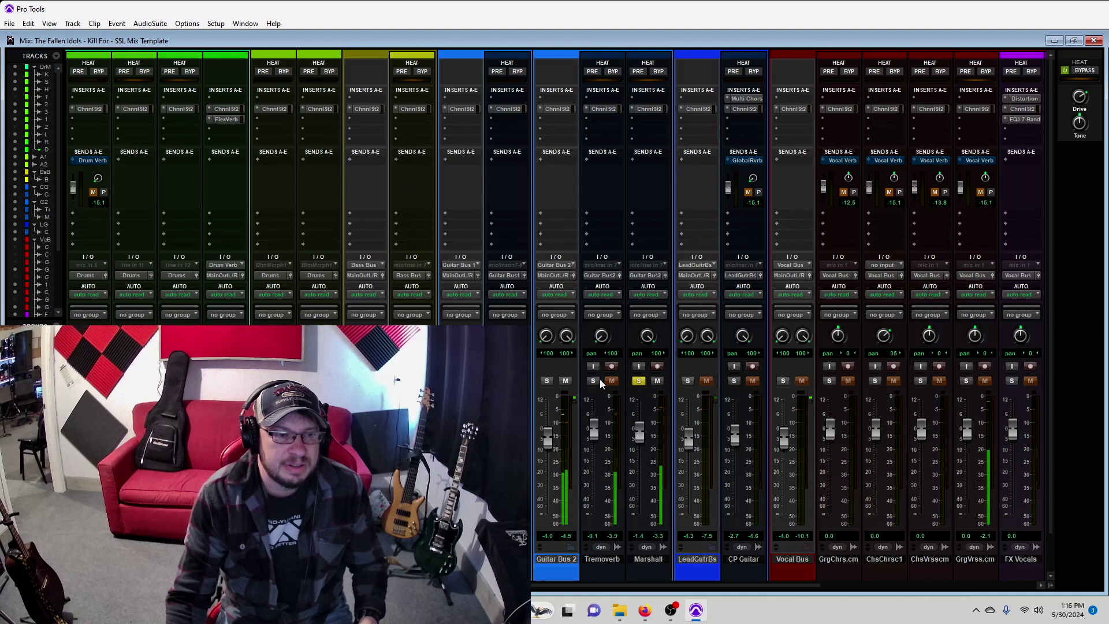
pyautogui.click(647, 109)
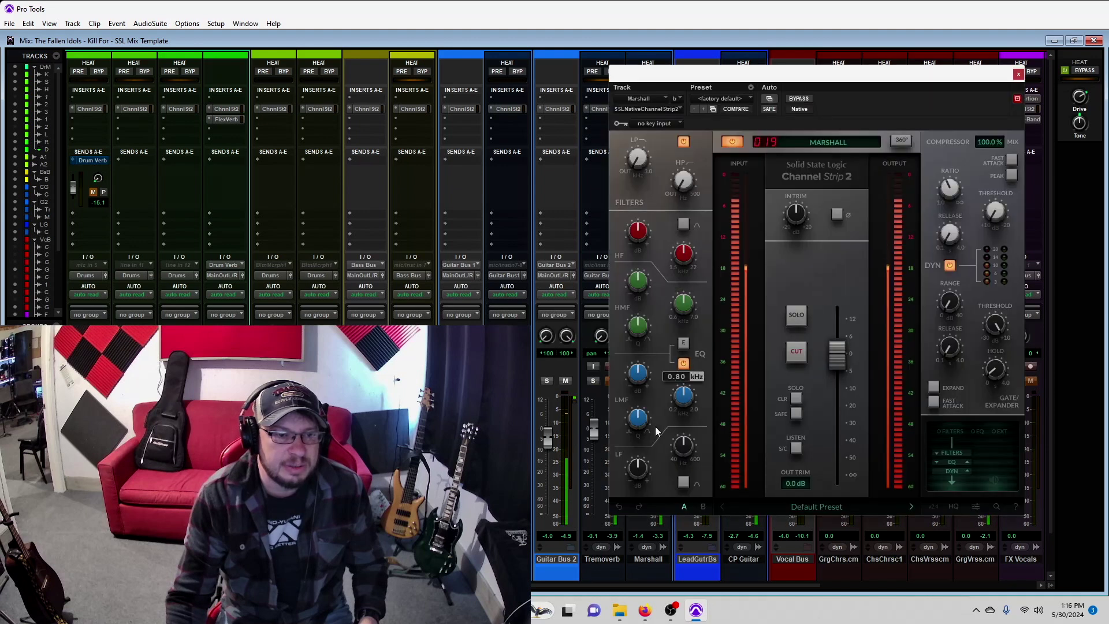
pyautogui.moveTo(634, 466); pyautogui.dragTo(636, 492)
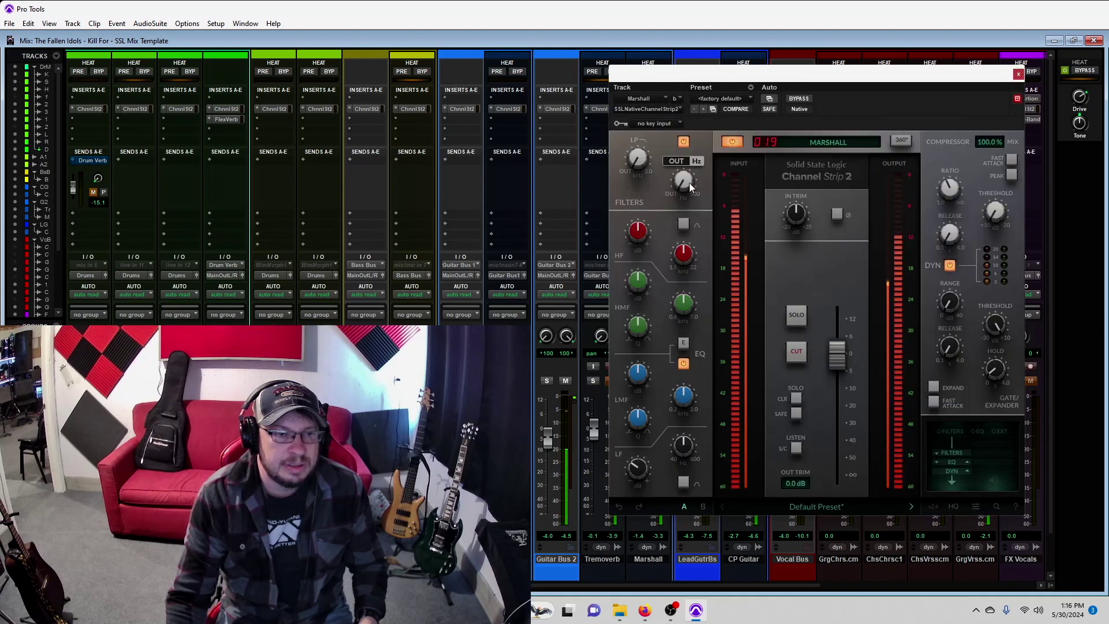
pyautogui.moveTo(634, 471)
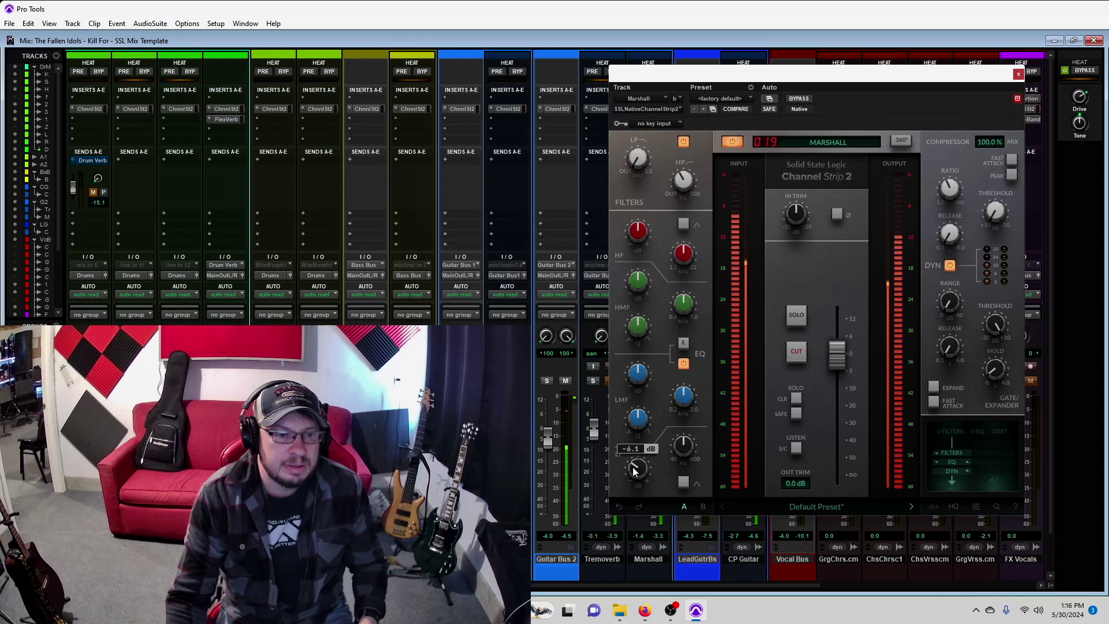
# Step: Readjust the Marshall guitar's LF band, retune its LMF frequency and cut the LMF gain by about 5.6 dB
pyautogui.moveTo(679, 456)
pyautogui.moveTo(633, 475)
pyautogui.moveTo(684, 451)
pyautogui.moveTo(684, 402)
pyautogui.moveTo(642, 392)
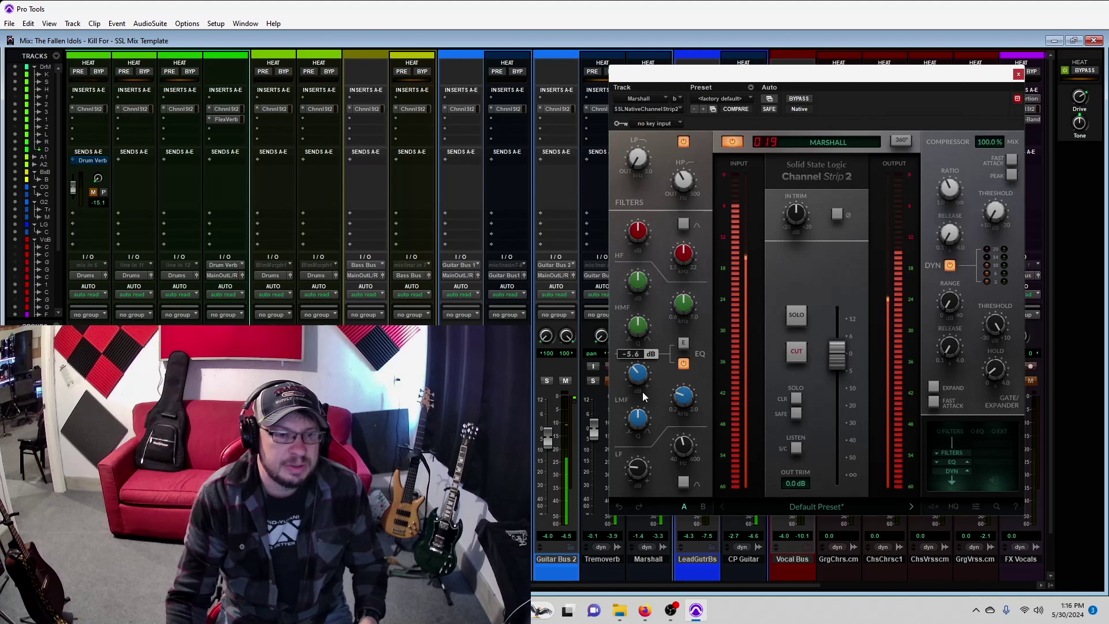
# Step: Move the solo from the Marshall guitar to the verse vocal beside FX Vocals and open that vocal's Channel Strip 2
pyautogui.click(1019, 74)
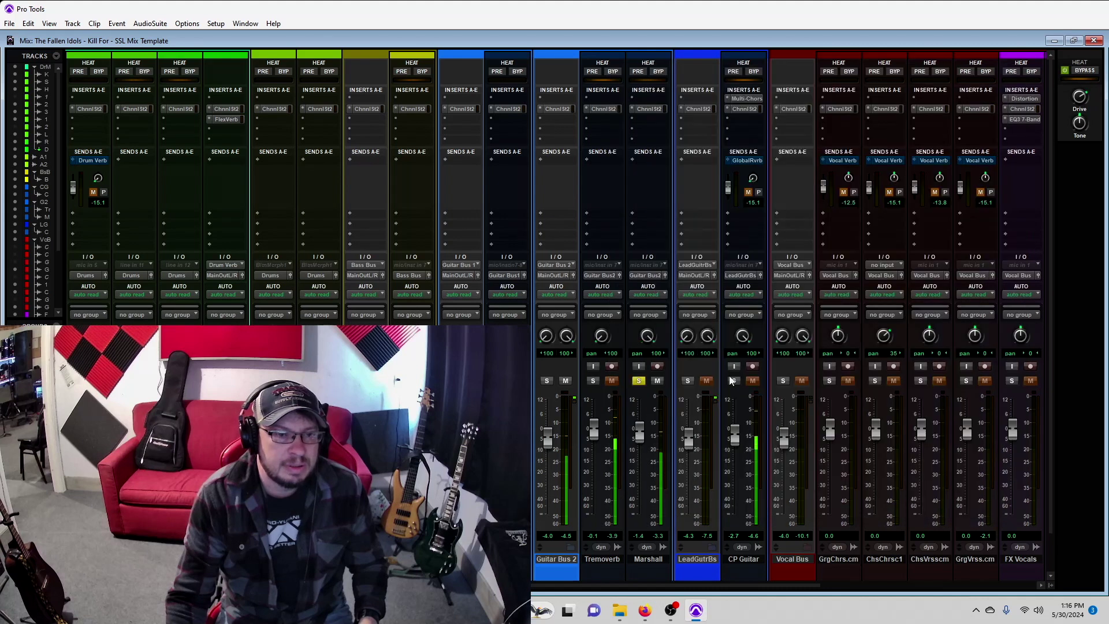
pyautogui.click(639, 379)
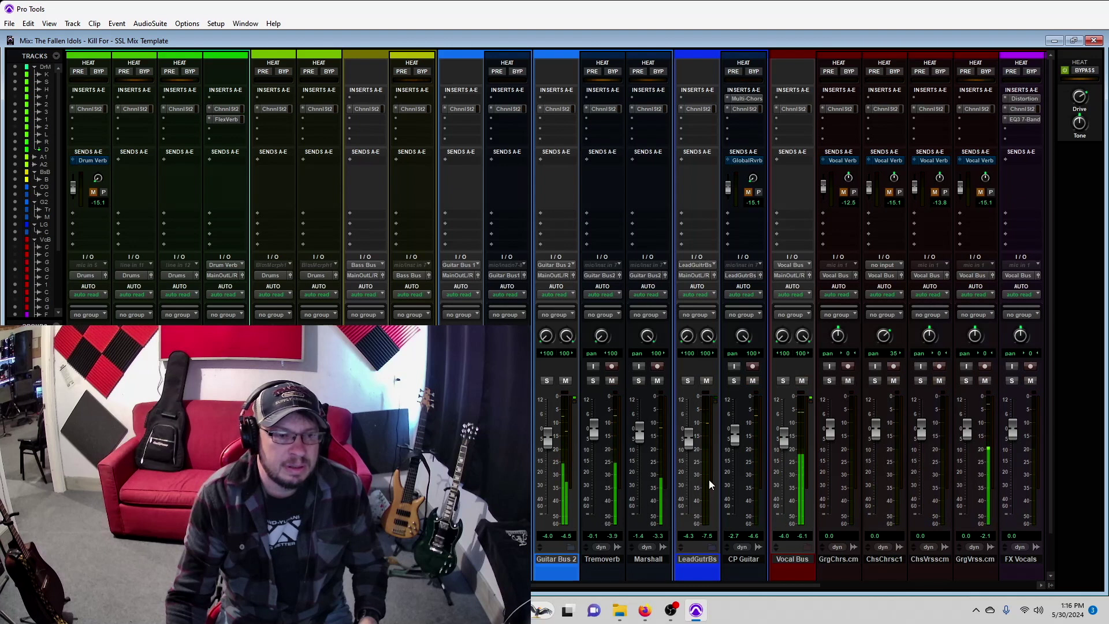
pyautogui.click(966, 380)
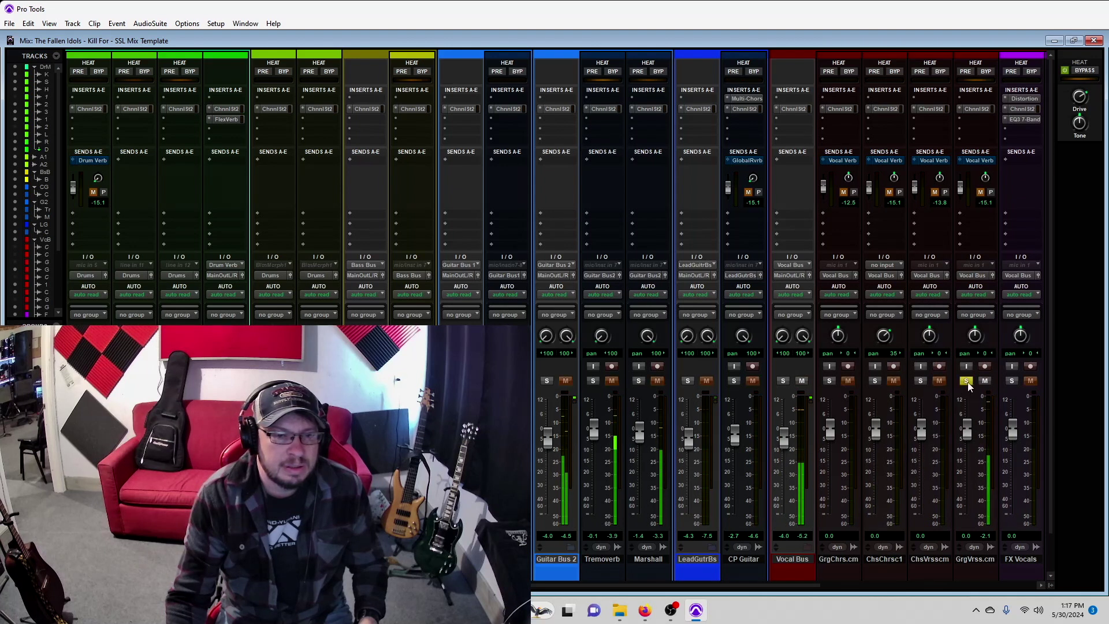
pyautogui.click(976, 109)
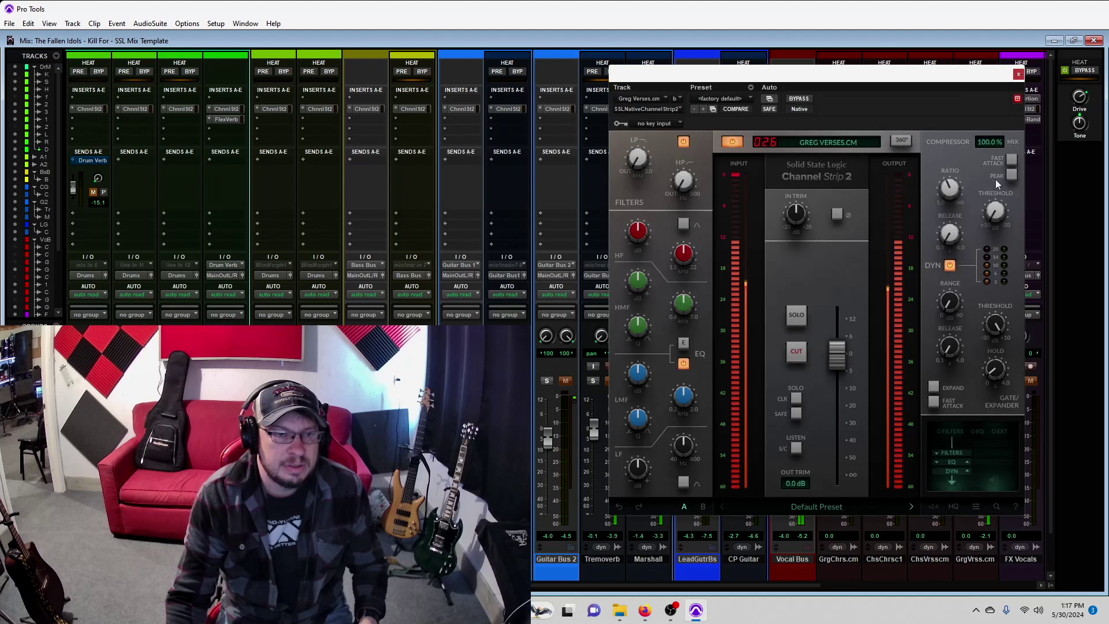
# Step: Boost the verse vocal's HF band by about 3.5 dB and lower its input trim slightly
pyautogui.moveTo(645, 224)
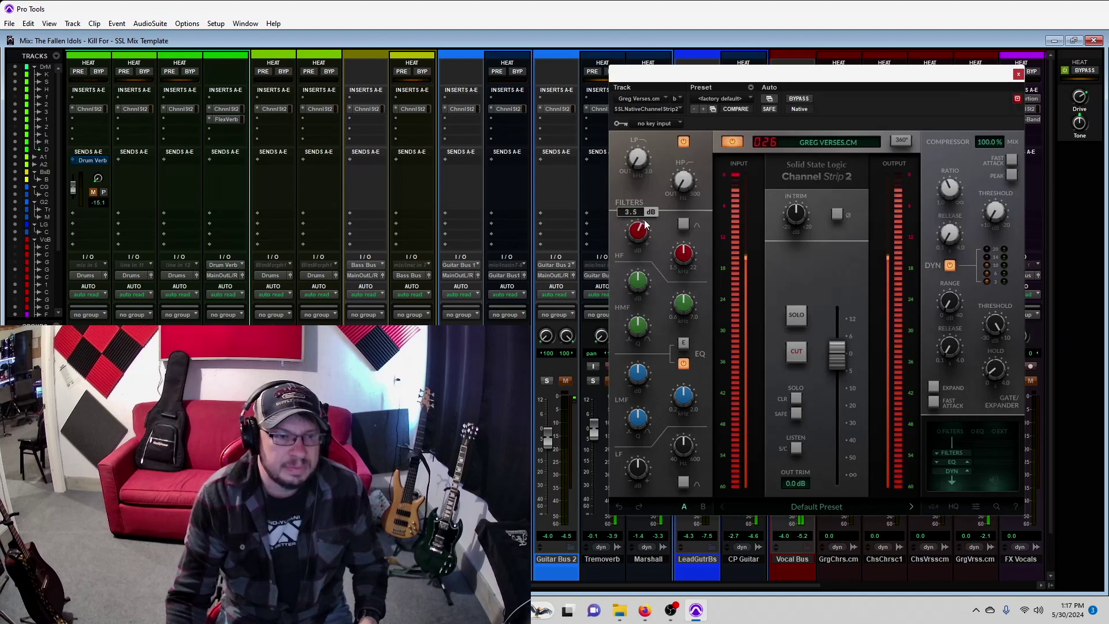
pyautogui.moveTo(795, 216); pyautogui.dragTo(797, 227)
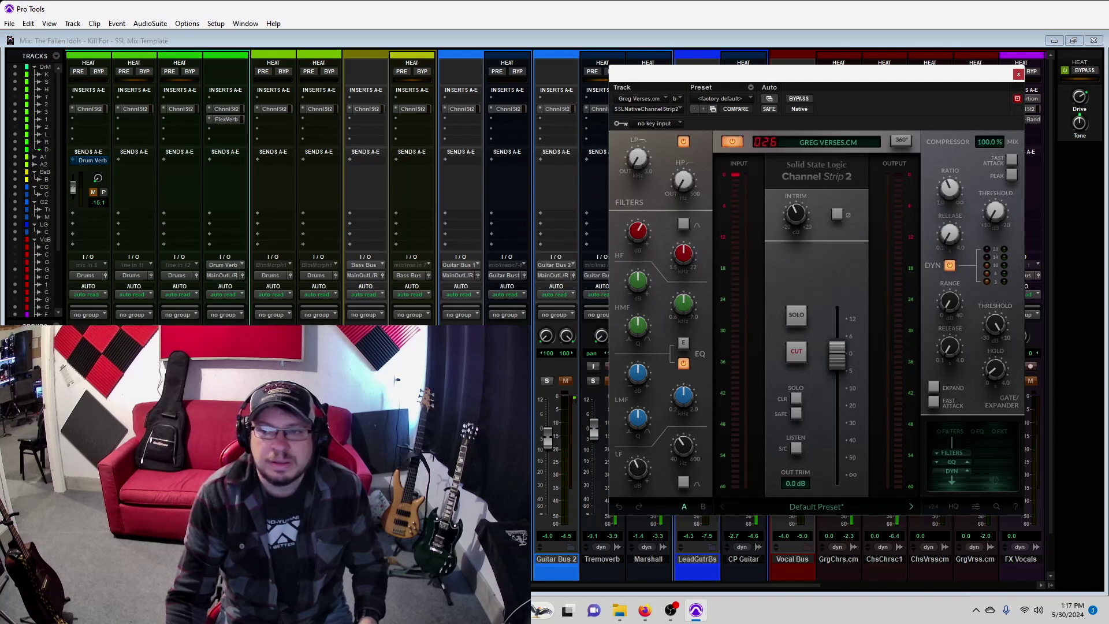
# Step: During playback, cut the verse vocal's LMF gain and set the LMF frequency to about 0.45 kHz
pyautogui.press('space')
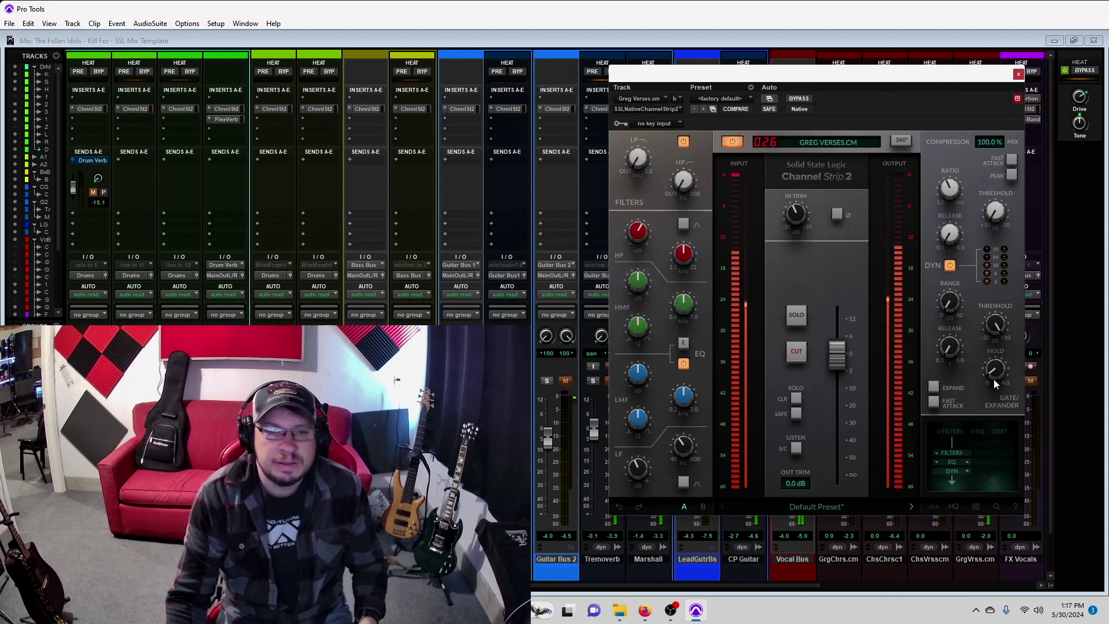
pyautogui.moveTo(963, 286)
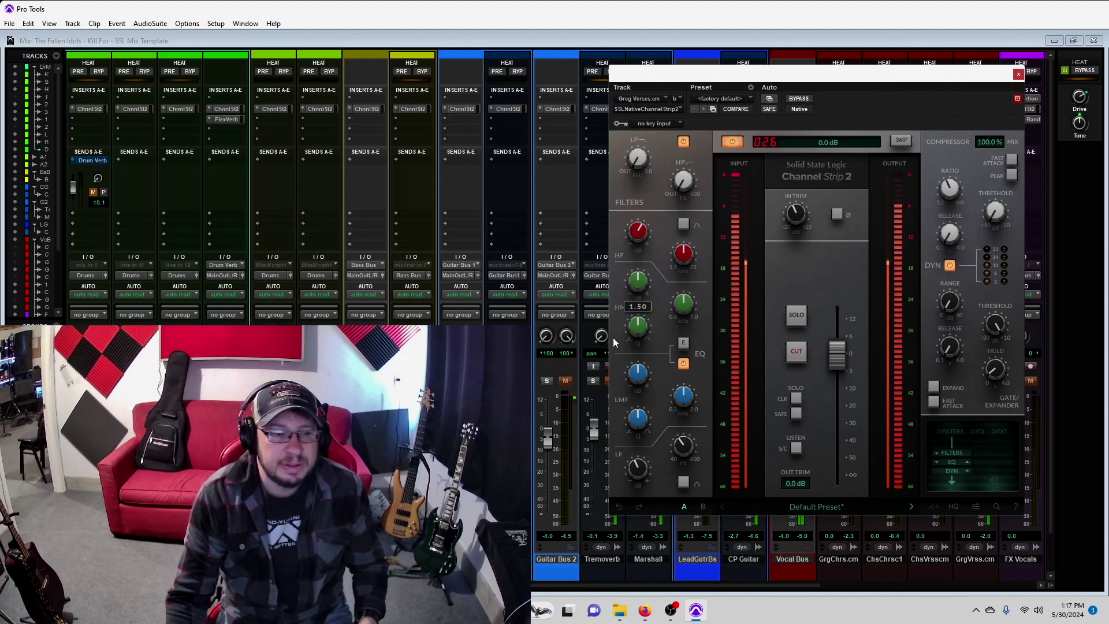
pyautogui.moveTo(639, 373)
pyautogui.mouseDown()
pyautogui.moveTo(638, 391)
pyautogui.moveTo(684, 416)
pyautogui.moveTo(683, 400)
pyautogui.moveTo(639, 385)
pyautogui.mouseUp()
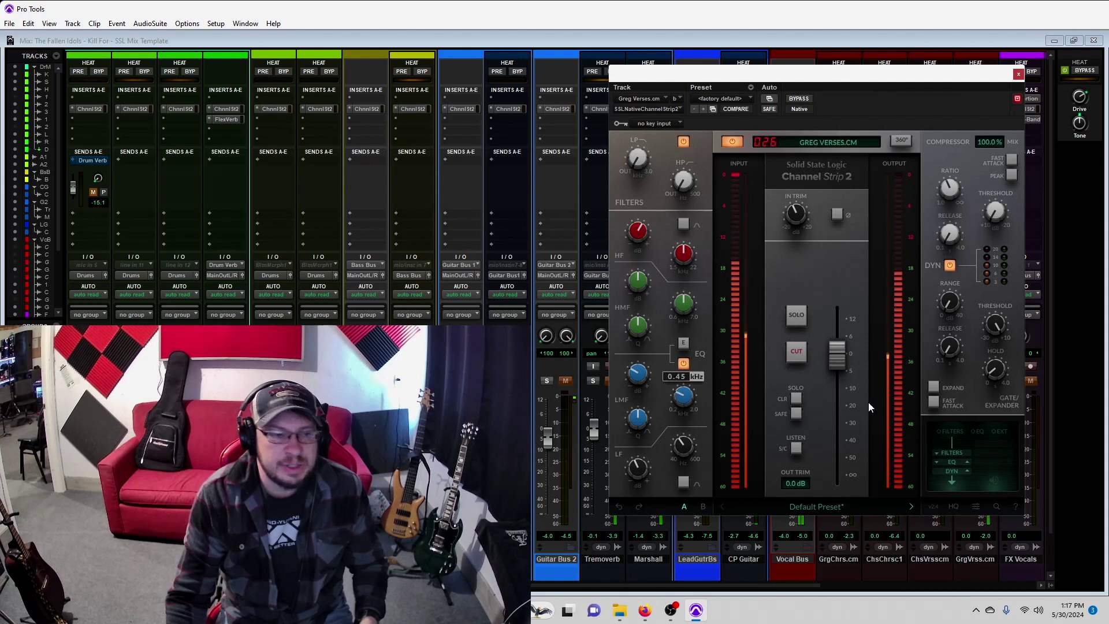
# Step: Set the verse vocal's compressor threshold to about -6.8 dB with a longer release, and its high-pass filter to about 88.5 Hz
pyautogui.moveTo(998, 215)
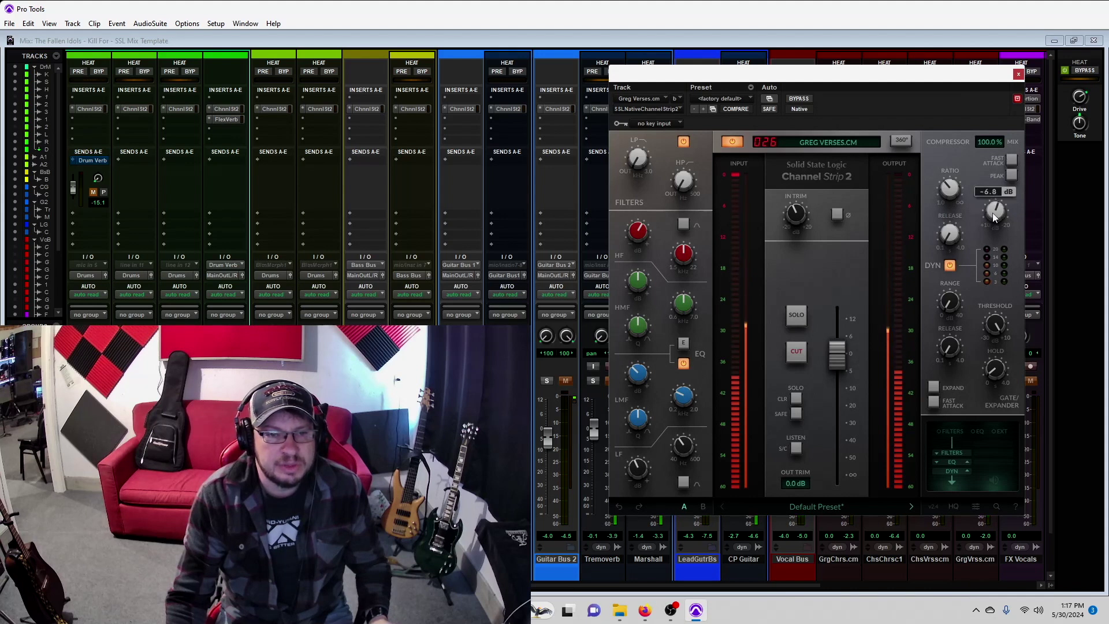
pyautogui.moveTo(952, 228)
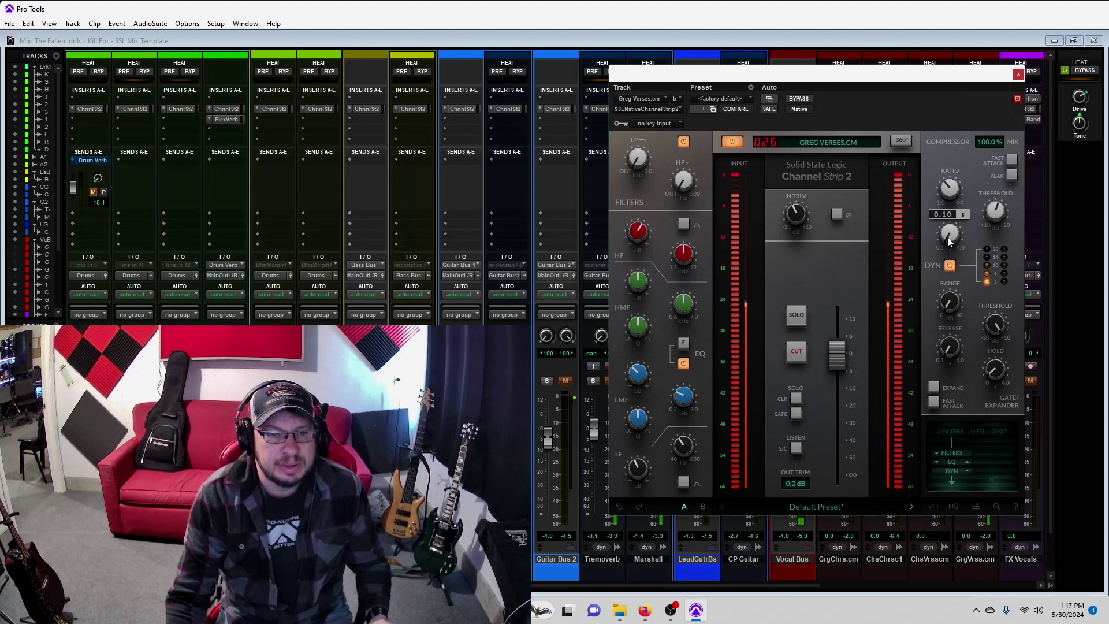
pyautogui.moveTo(954, 198)
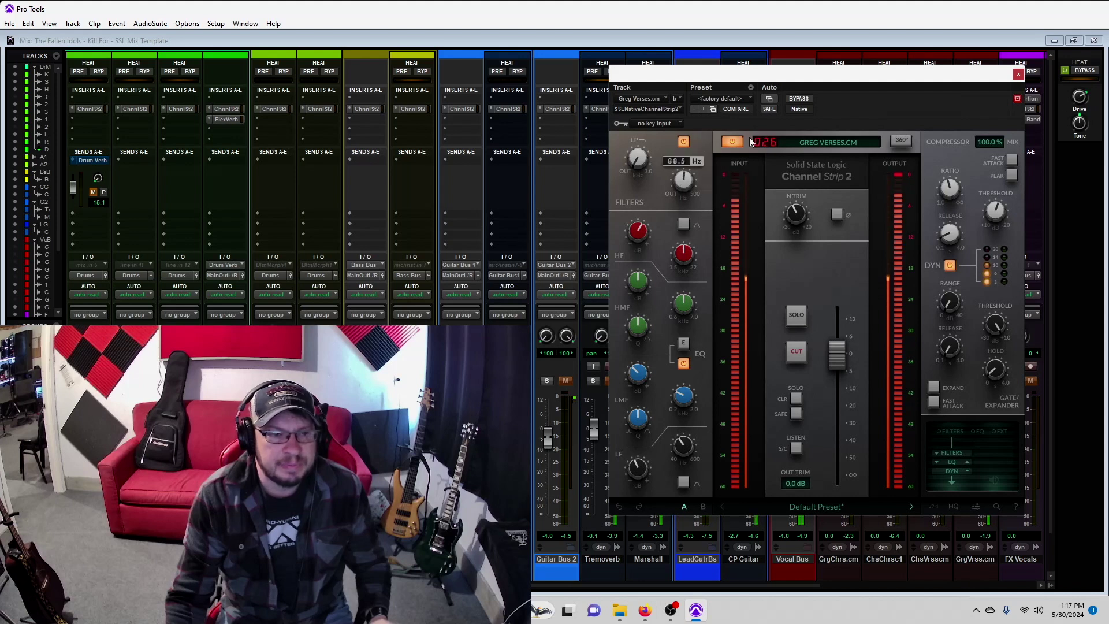
# Step: Move the plug-in window clear of the vocal channels, unsolo the verse vocal to hear it in the full mix and stop playback
pyautogui.moveTo(989, 84); pyautogui.dragTo(620, 79)
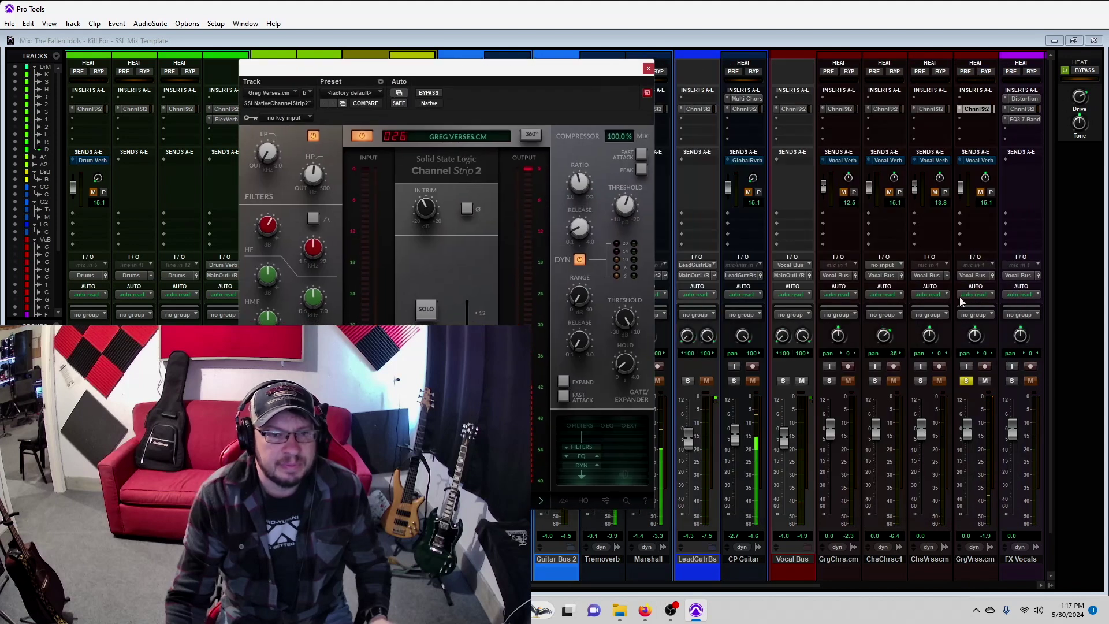
pyautogui.click(966, 381)
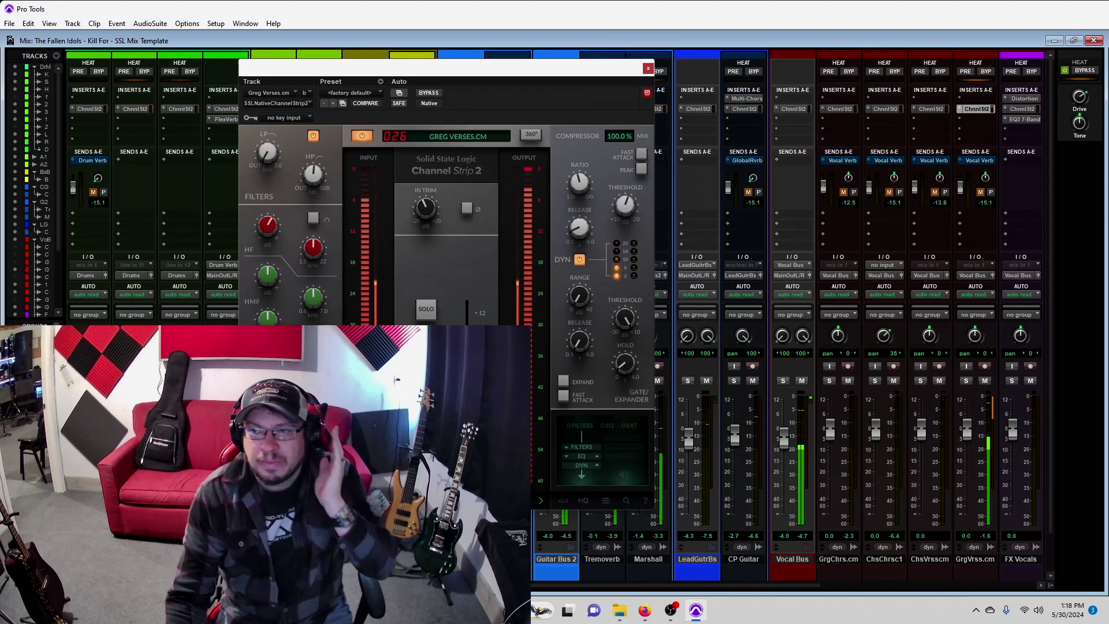
pyautogui.press('space')
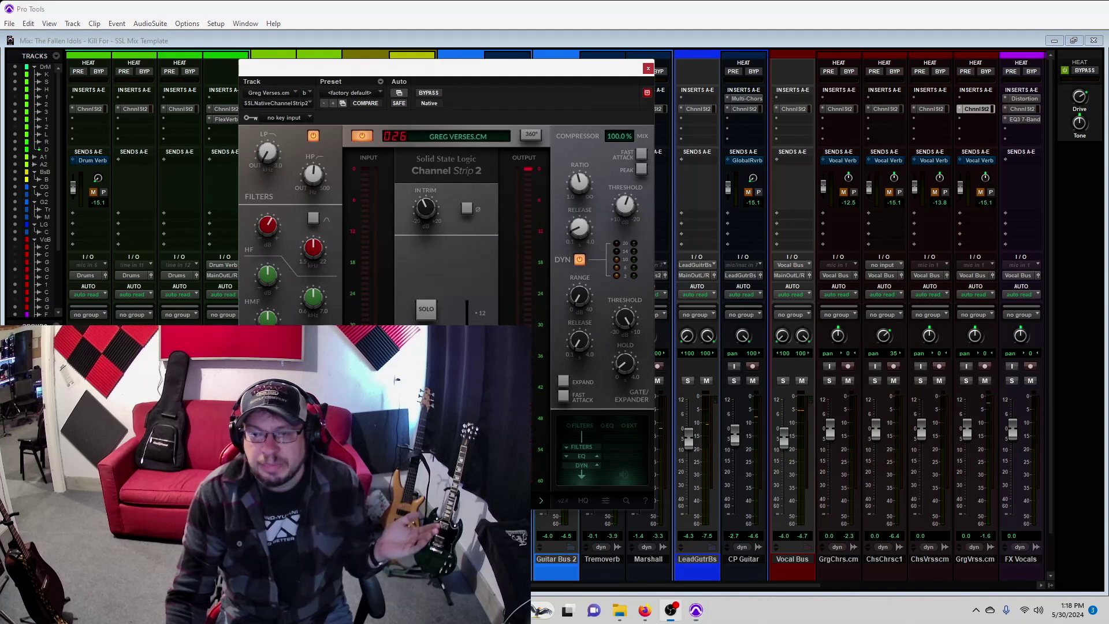